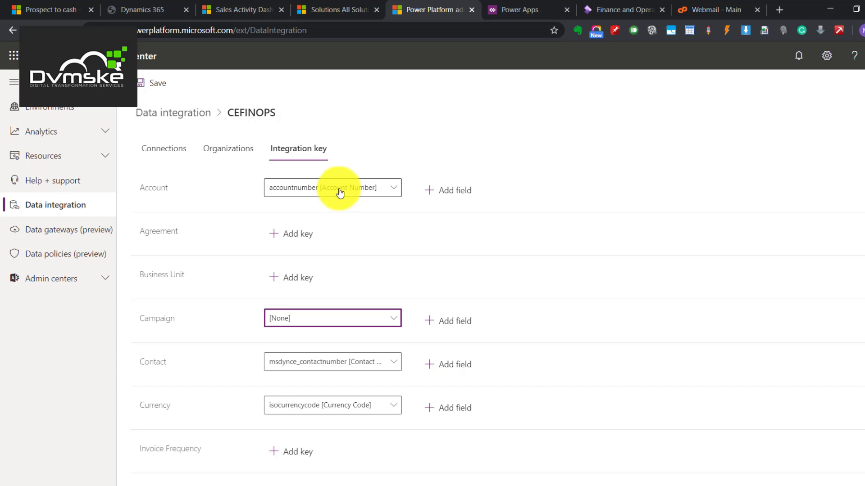
- Review the integration keys assigned to each entity in the CEFINOPS connection set
scroll(354, 245, "down", 2)
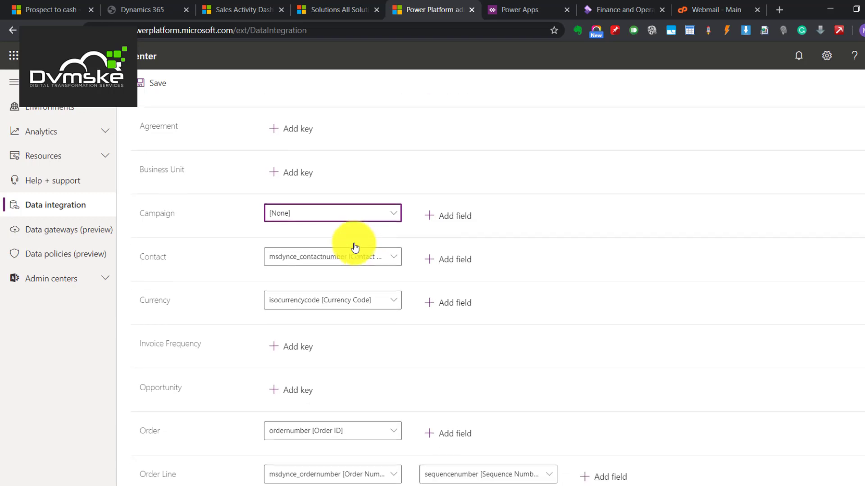
scroll(354, 245, "down", 1)
scroll(353, 244, "up", 3)
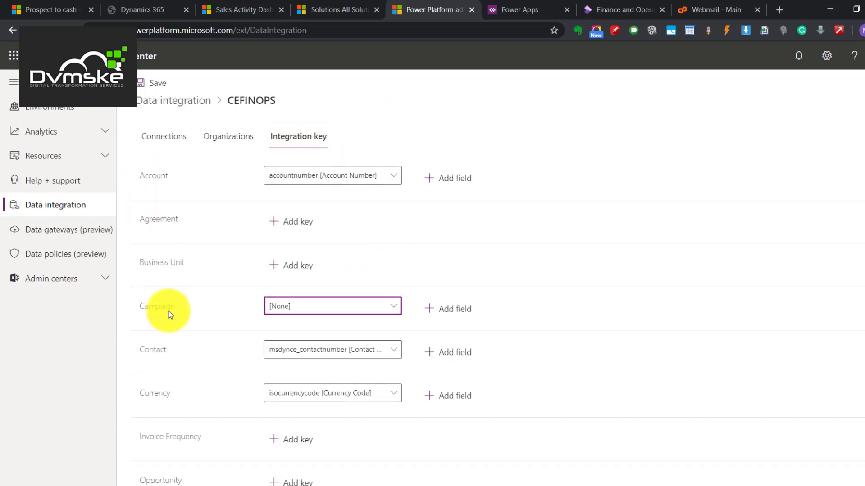
scroll(226, 346, "down", 1)
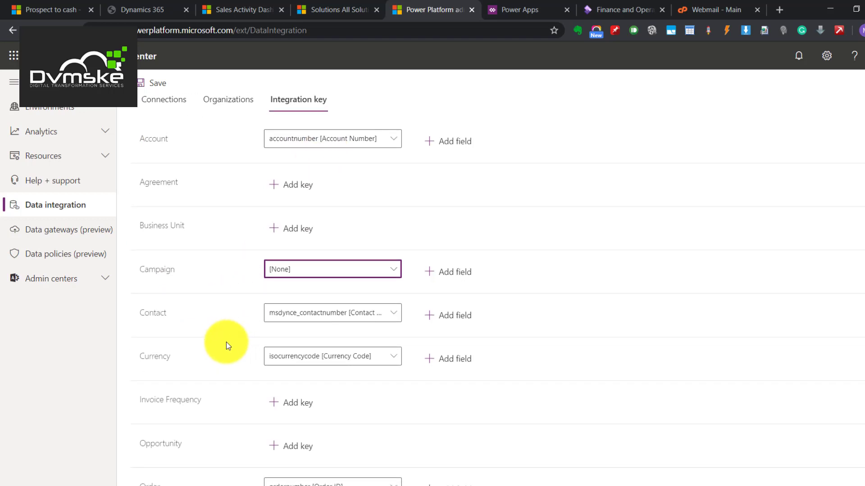
scroll(302, 317, "down", 1)
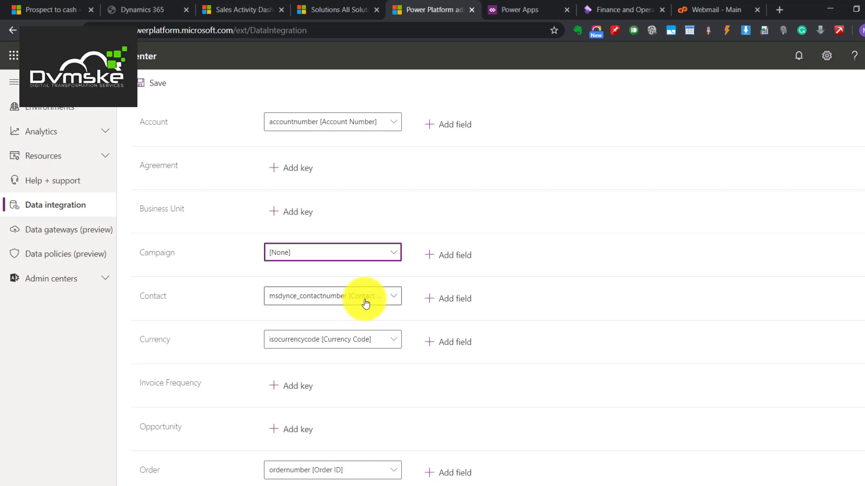
scroll(387, 296, "down", 1)
scroll(282, 295, "down", 7)
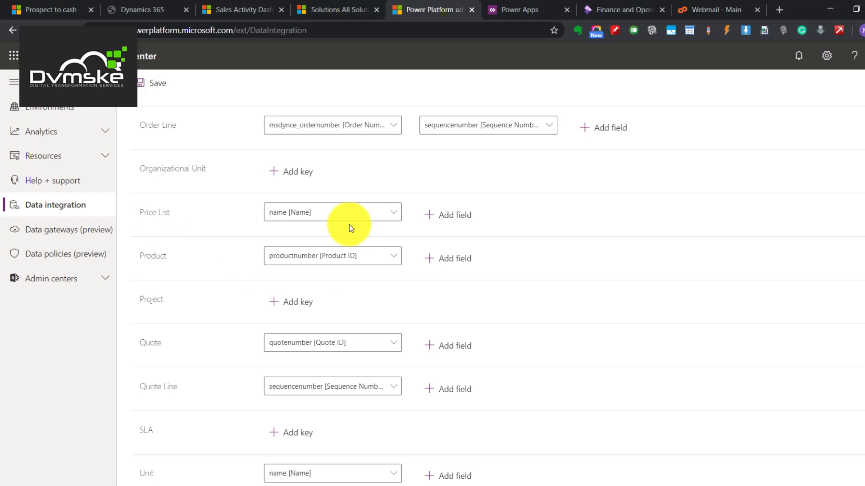
scroll(349, 224, "up", 10)
left_click_drag(189, 116, 226, 252)
left_click(222, 253)
scroll(222, 253, "down", 5)
scroll(221, 253, "down", 7)
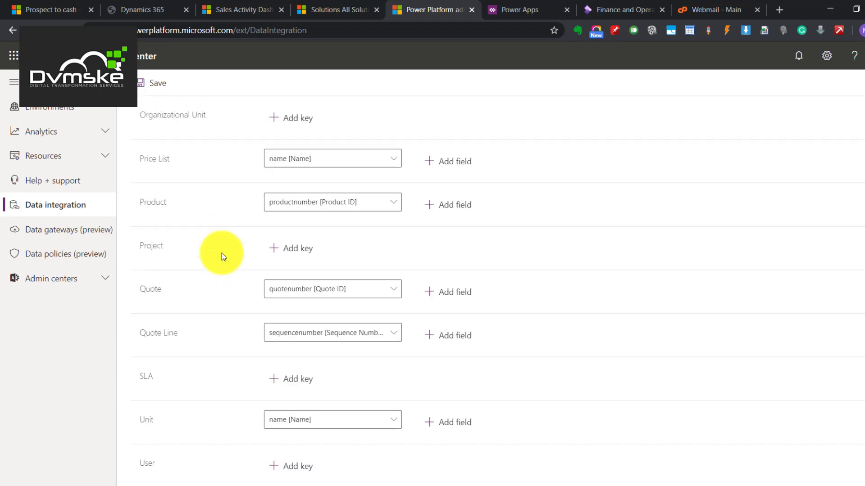
scroll(222, 254, "up", 12)
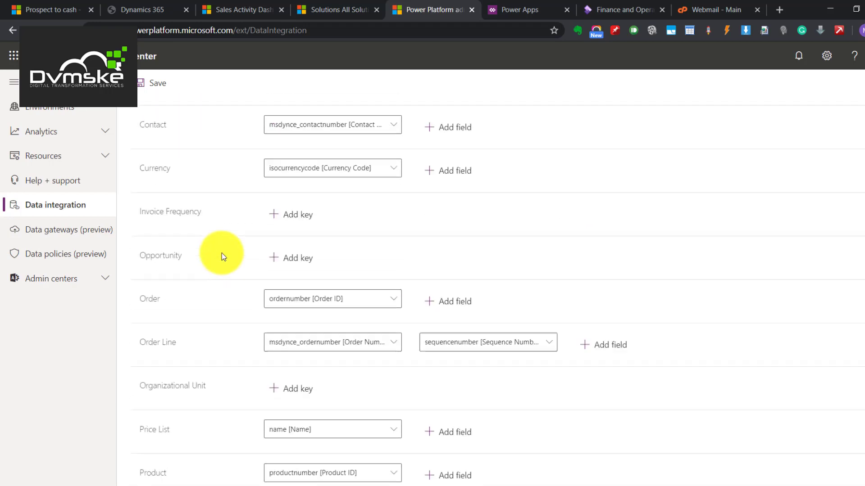
- Return to the data integration overview and start a new project named CEACCOUNTTOFIOPSCUSTOMER
left_click(171, 125)
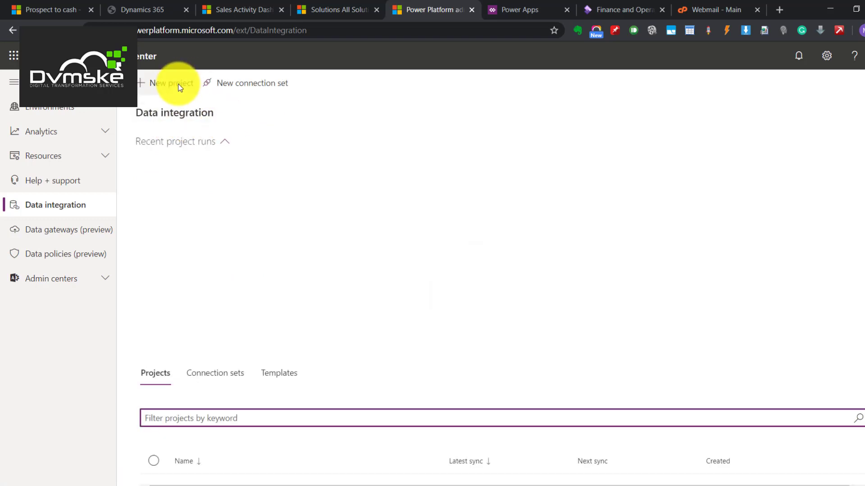
left_click(180, 86)
left_click(666, 196)
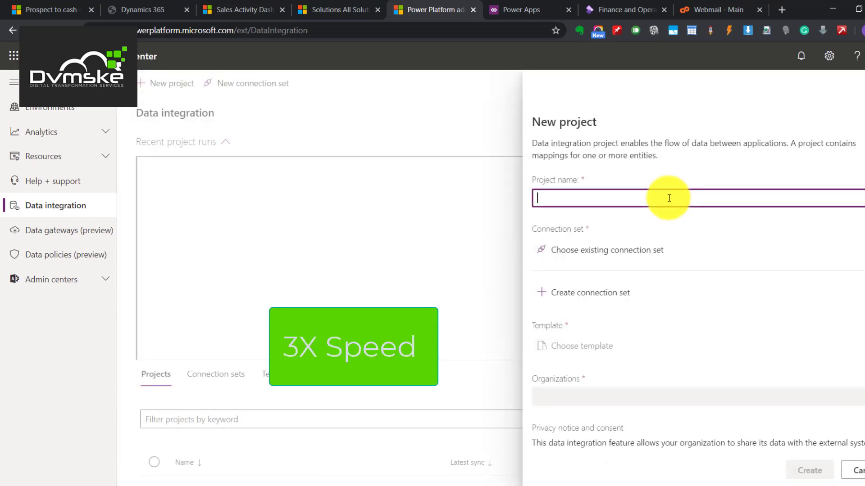
type("CEAccOUNT")
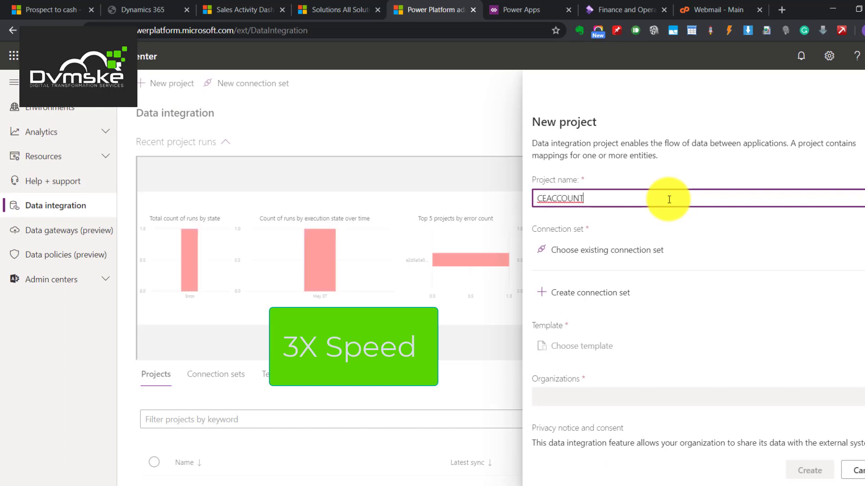
type("TOFIOPSCUS")
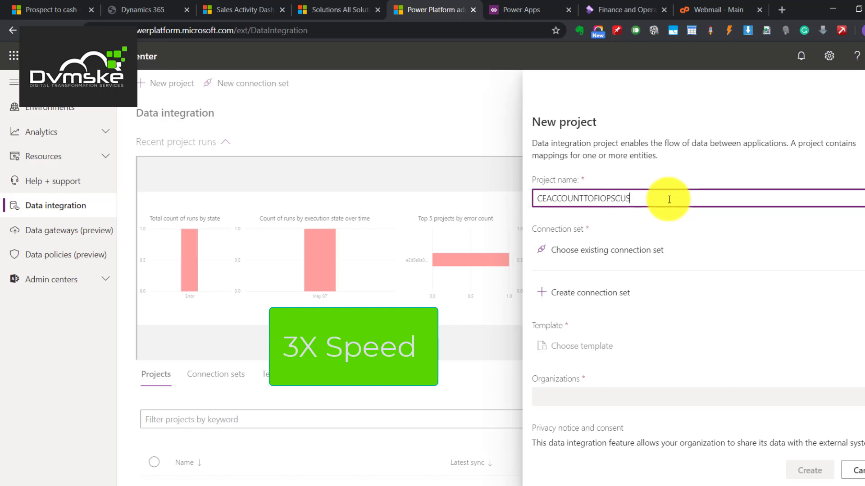
type("TOMER")
left_click_drag(668, 199, 440, 173)
left_click(551, 199)
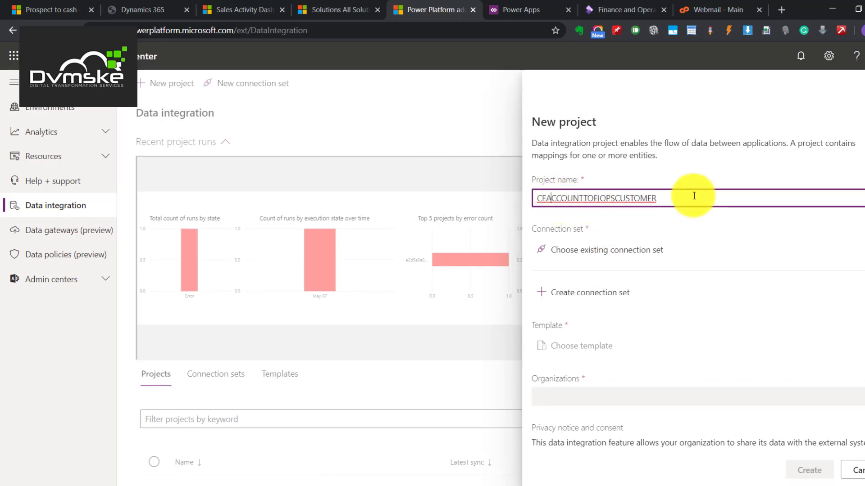
- Assign the existing CEFINOPS connection set to the CEACCOUNTTOFIOPSCUSTOMER project
left_click(582, 251)
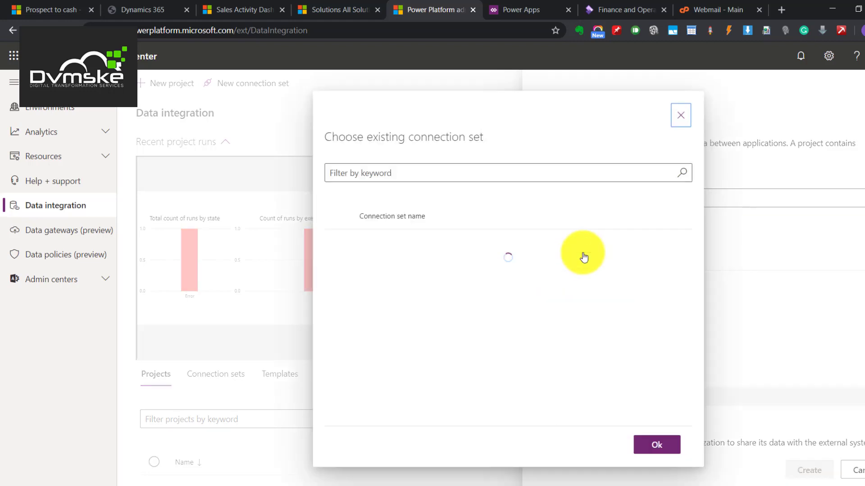
left_click(398, 245)
left_click(662, 445)
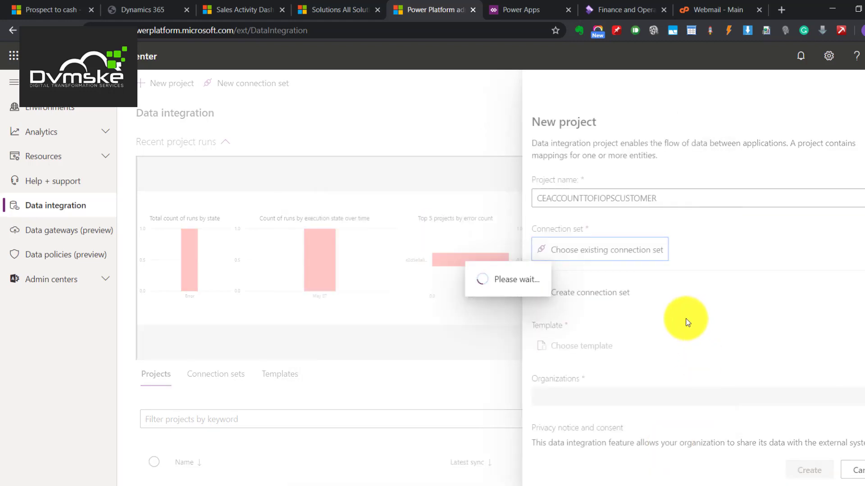
- Choose the Accounts (Sales to Fin and Ops) - Direct template for the new project
left_click(586, 310)
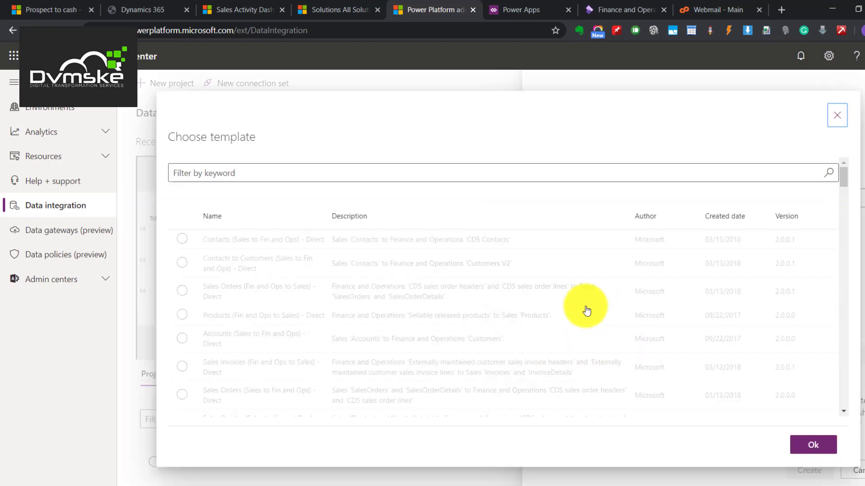
left_click(319, 235)
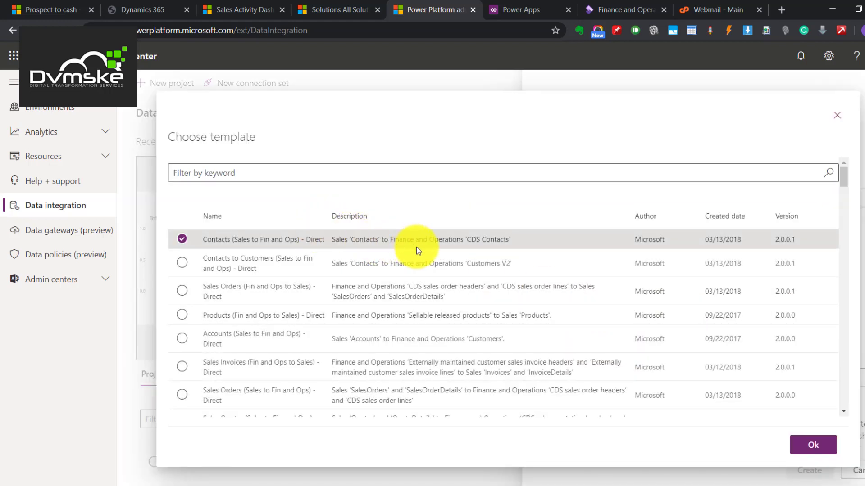
left_click(282, 265)
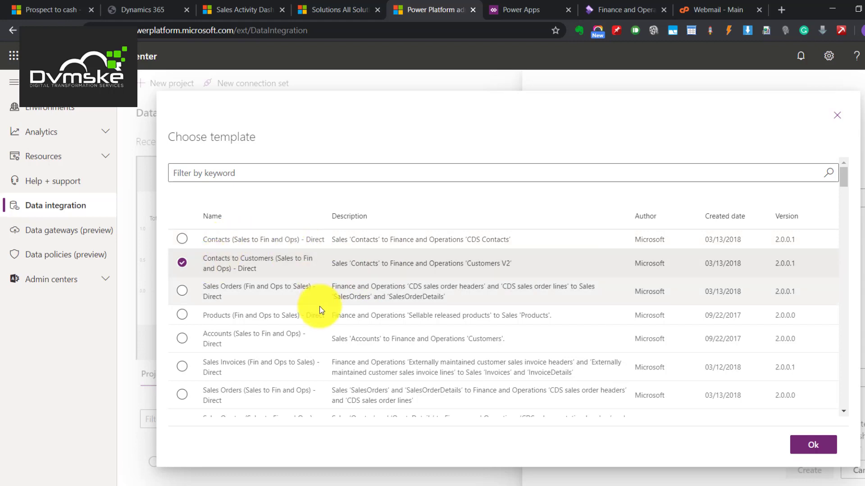
scroll(342, 315, "down", 1)
left_click(356, 320)
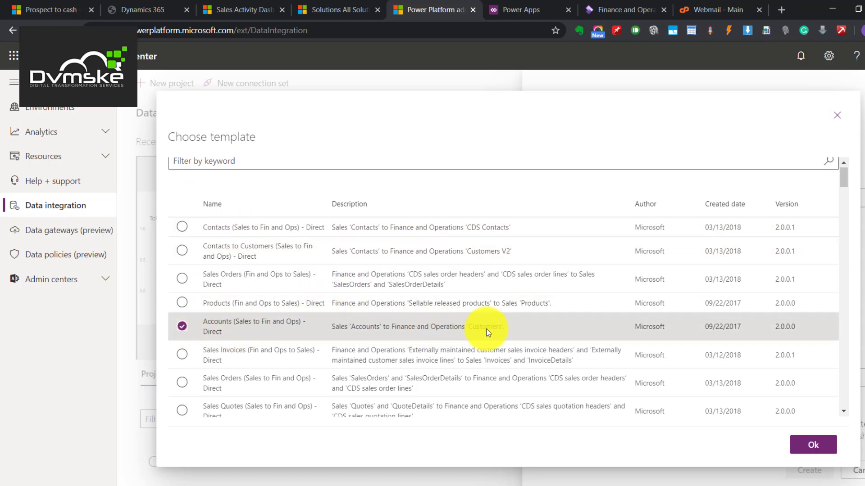
scroll(450, 329, "down", 1)
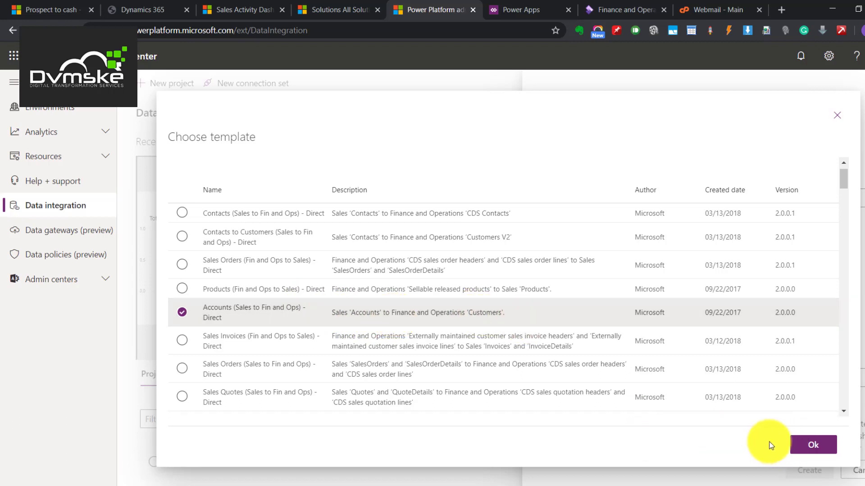
left_click(829, 452)
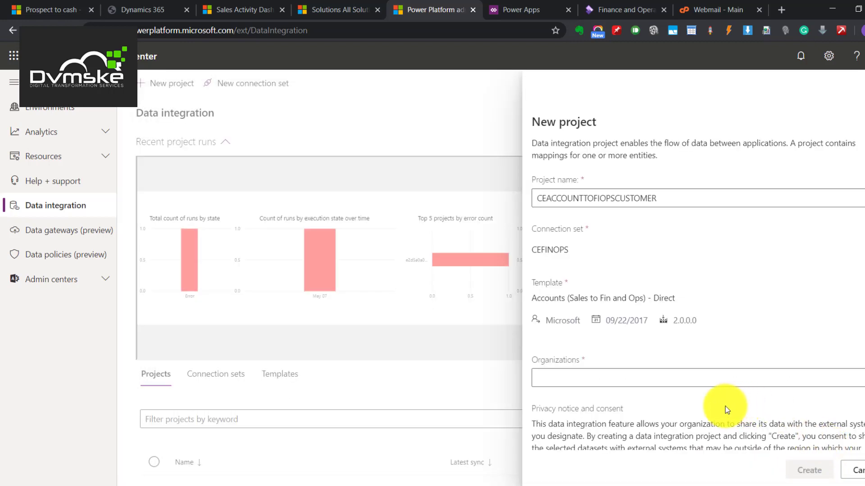
left_click(706, 383)
left_click(631, 396)
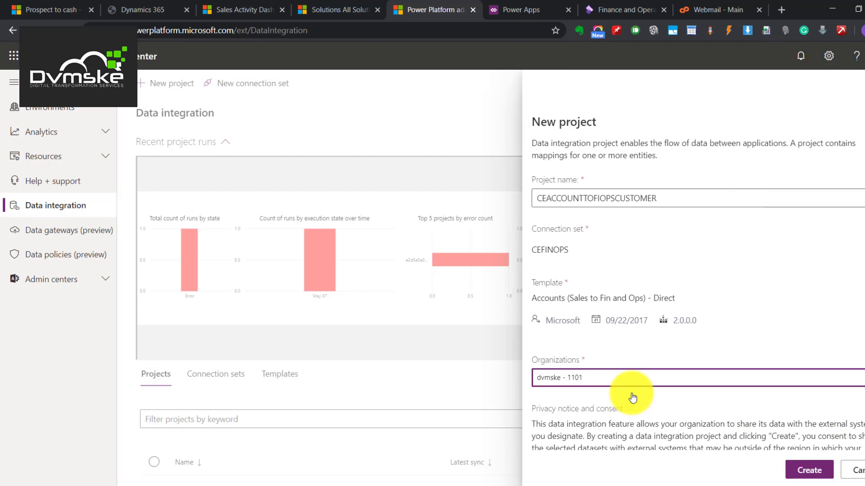
left_click(830, 479)
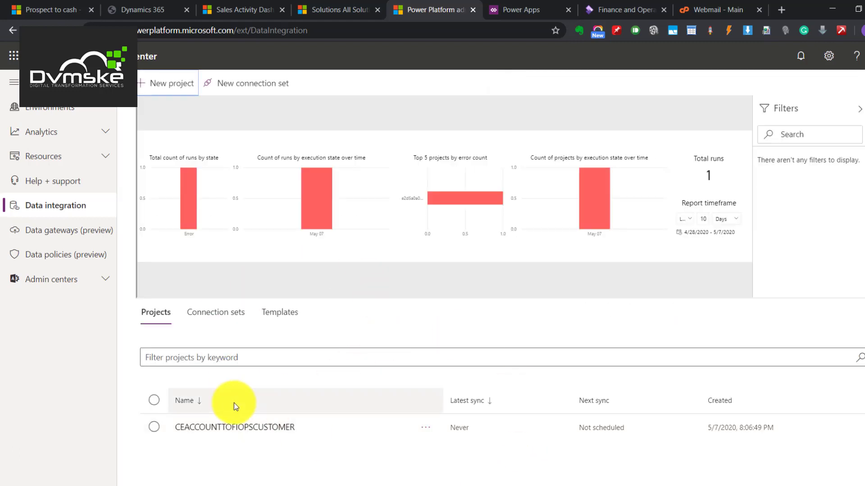
left_click(227, 427)
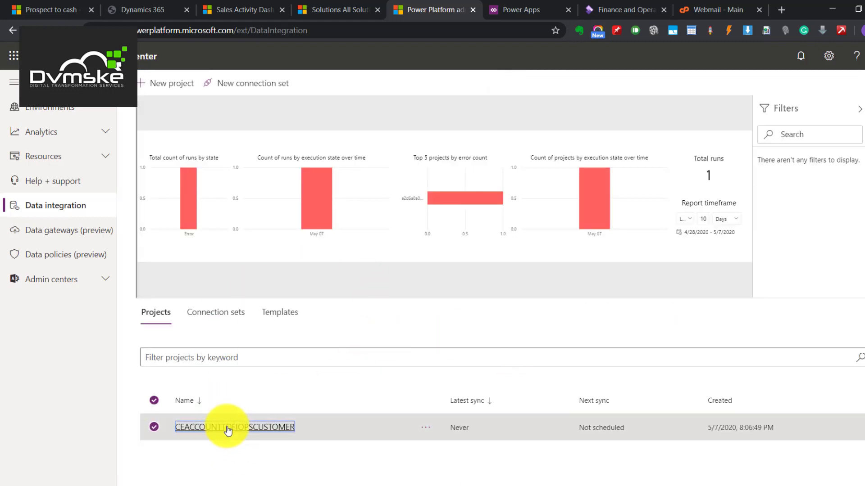
left_click_drag(227, 427, 295, 456)
right_click(295, 457)
left_click(630, 320)
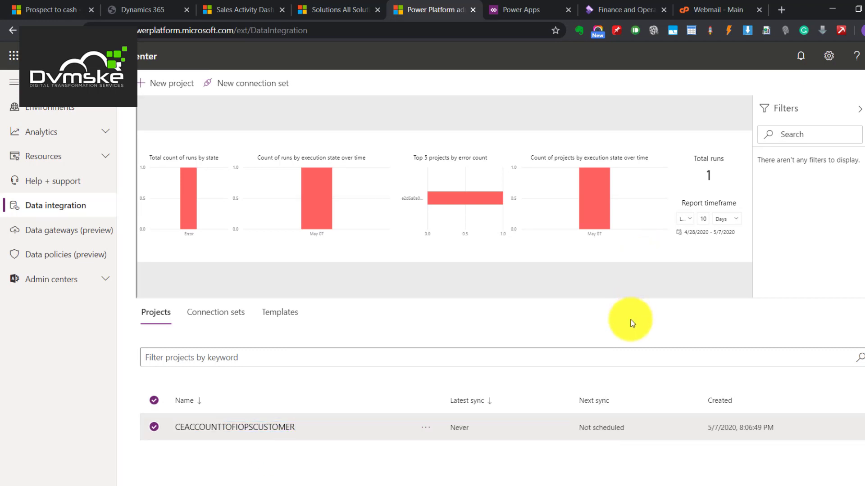
- Start a new project named CECONTACTTOFINOPSCDSCONTACT that uses the existing CEFINOPS connection set
scroll(631, 319, "up", 2)
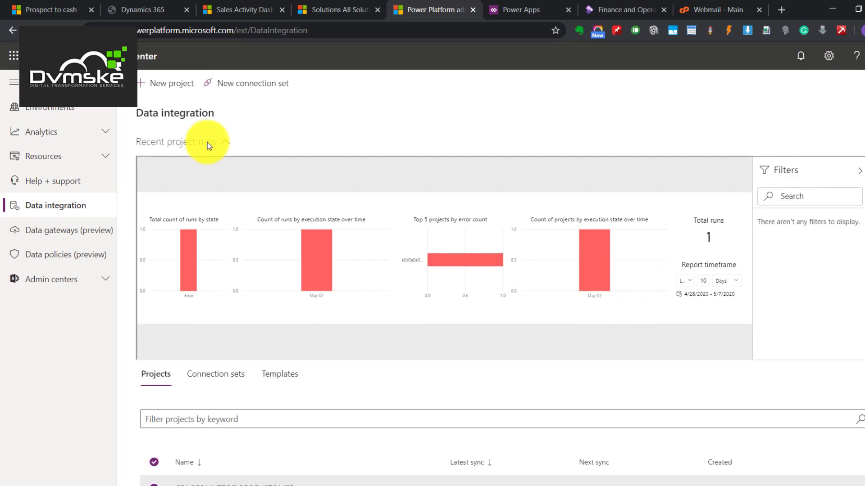
left_click(183, 84)
type("CECONTACT")
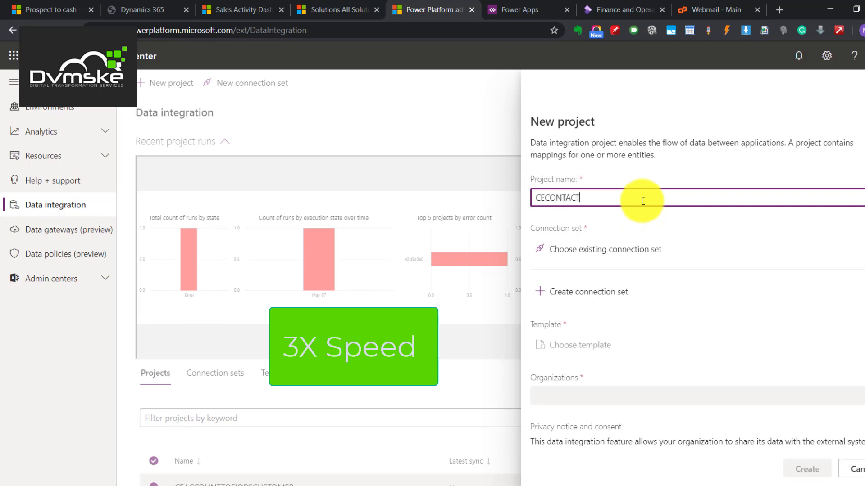
type("TOFINOPSCONT")
key("BackSpace")
key("BackSpace")
type("DSCONTACT")
left_click(608, 249)
left_click(423, 245)
left_click(662, 444)
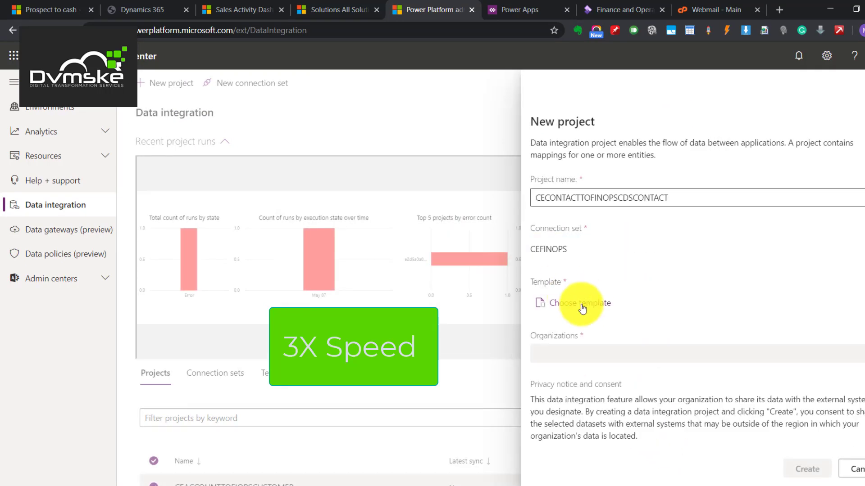
- Apply the Contacts (Sales to Fin and Ops) - Direct template and create the project for organization dvmske - 1101
left_click(579, 305)
left_click(472, 247)
left_click(819, 442)
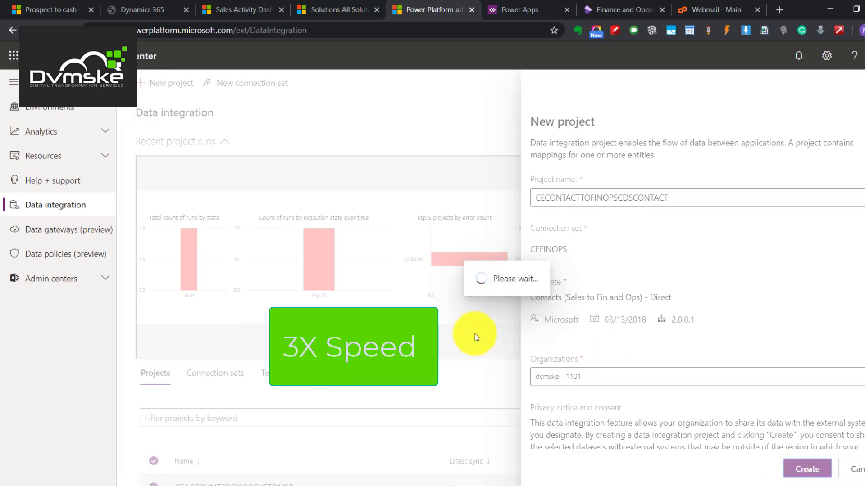
- Start another project named FINOPSITEMTOCEPRODUCT that uses the existing CEFINOPS connection set
left_click(170, 86)
type("FINOPSITEMTOCEPRODUCT")
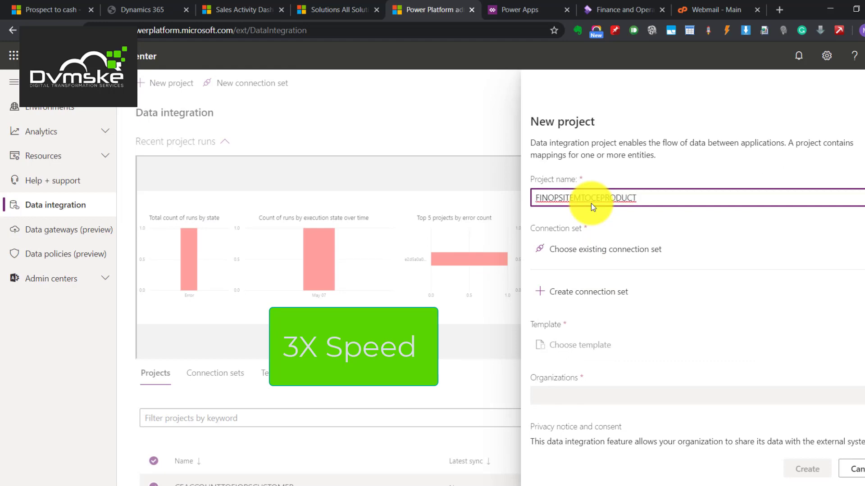
left_click(603, 249)
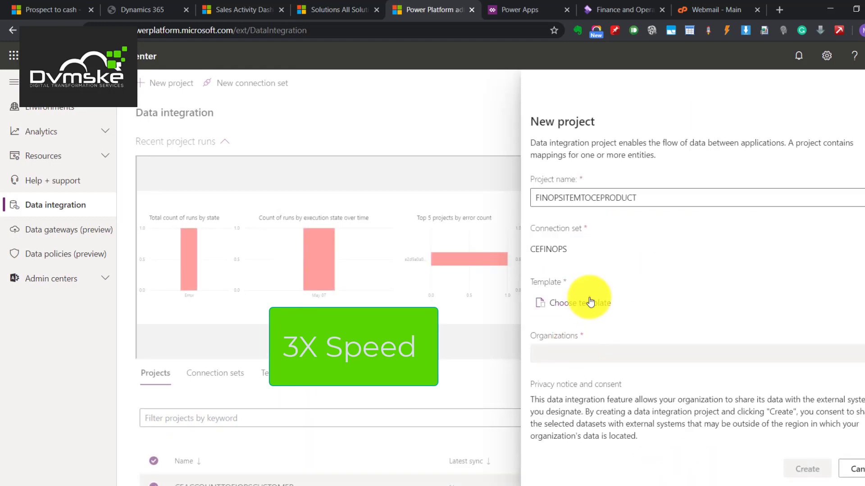
- Browse the available project templates and search them for "item"
left_click(589, 297)
scroll(451, 270, "down", 5)
scroll(377, 258, "down", 10)
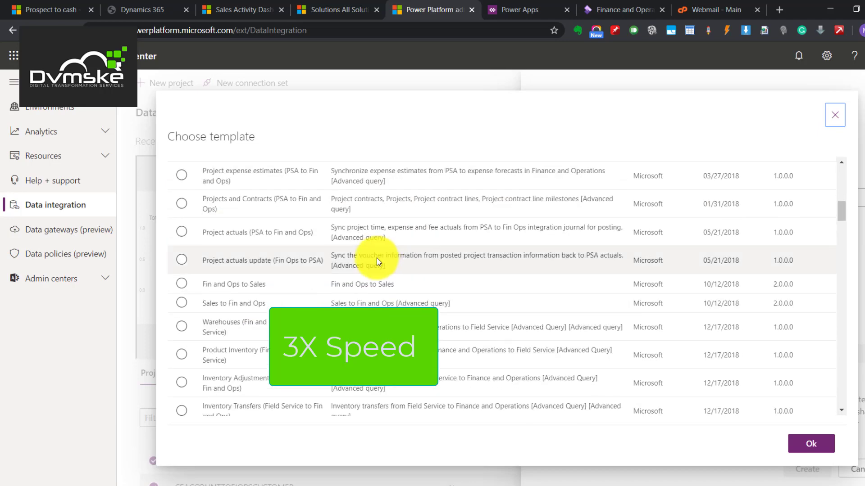
scroll(316, 203, "up", 20)
left_click(289, 174)
type("item")
- Search the templates for "product", apply Products (Fin and Ops to Sales) - Direct, and create the project
key("ctrl+a")
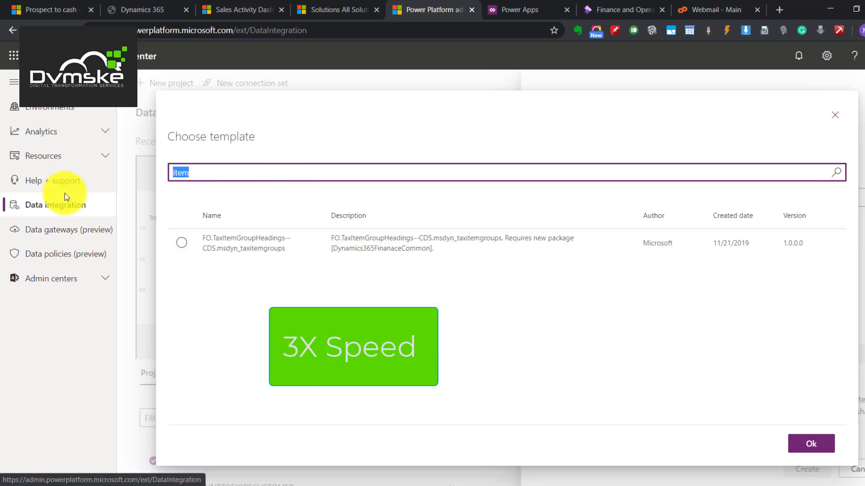
type("product")
left_click(519, 245)
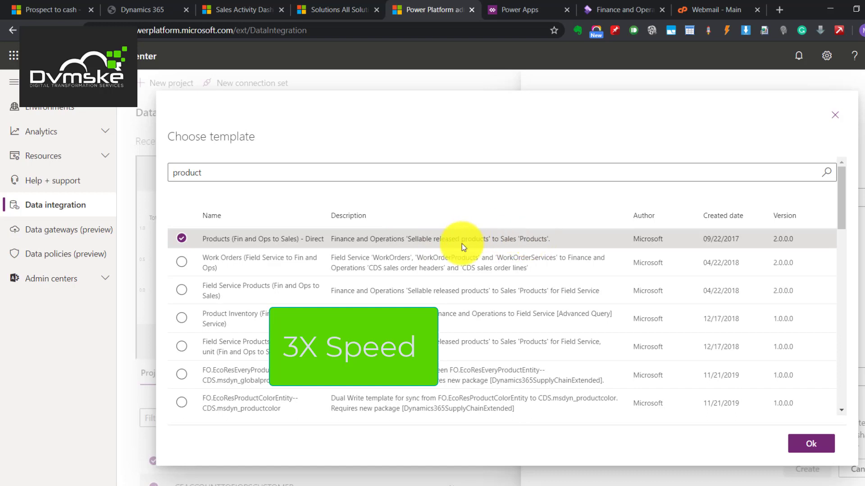
left_click(810, 444)
left_click(801, 470)
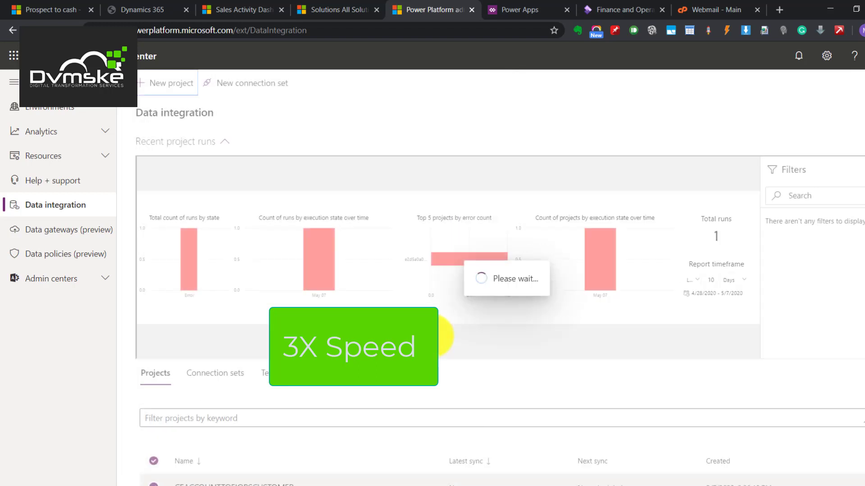
scroll(428, 333, "down", 2)
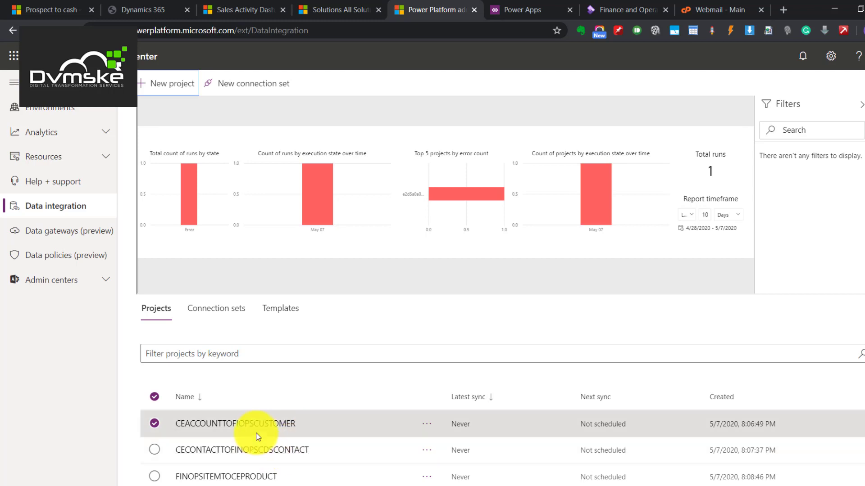
- Open the CEACCOUNTTOFIOPSCUSTOMER project and review the field mappings of its accounts - Customers task
left_click(274, 424)
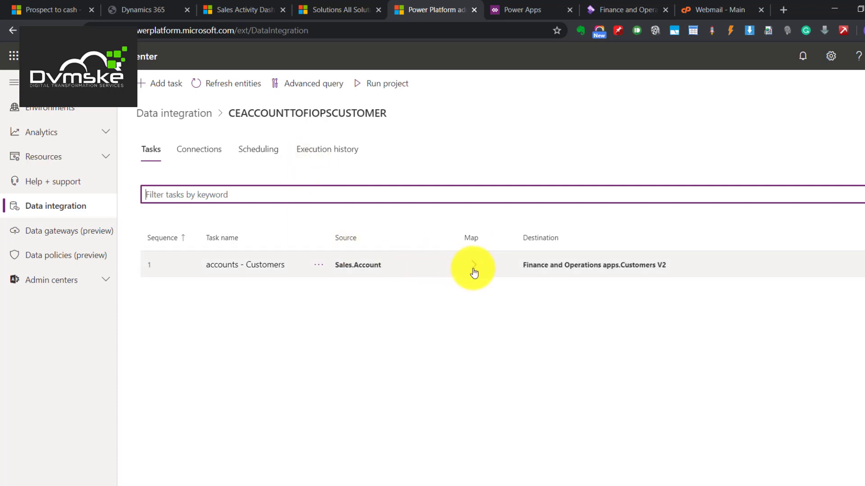
left_click(475, 269)
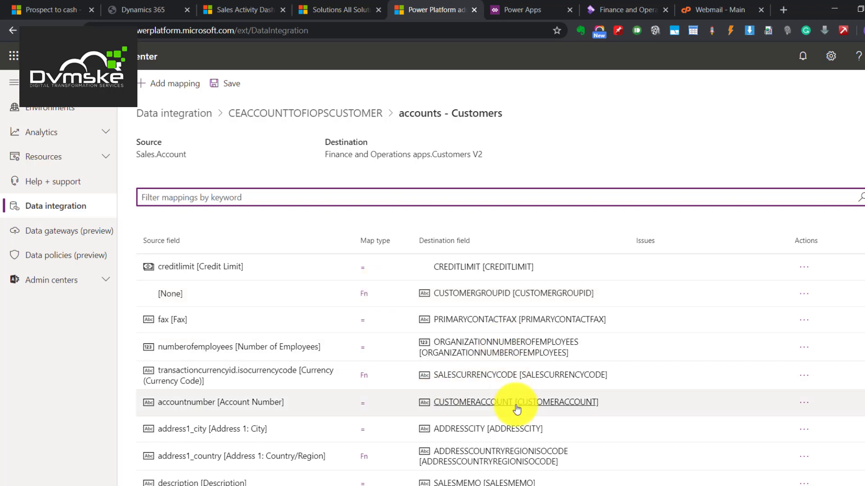
scroll(517, 407, "down", 3)
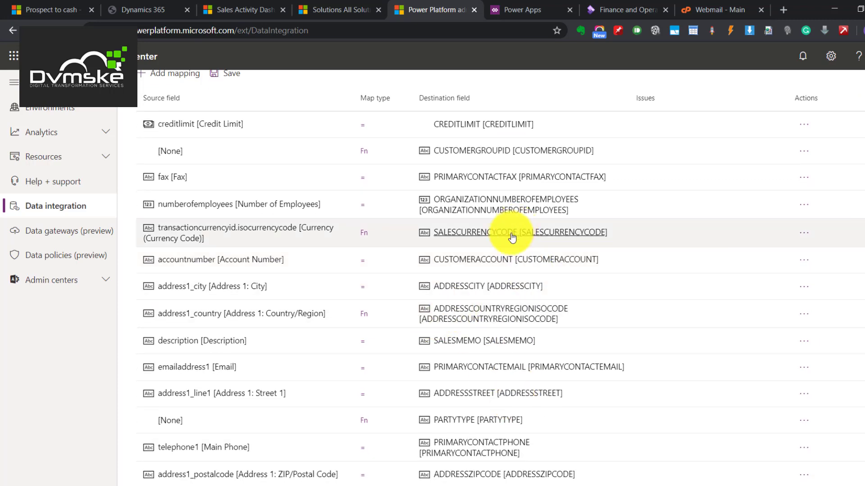
scroll(506, 327, "down", 3)
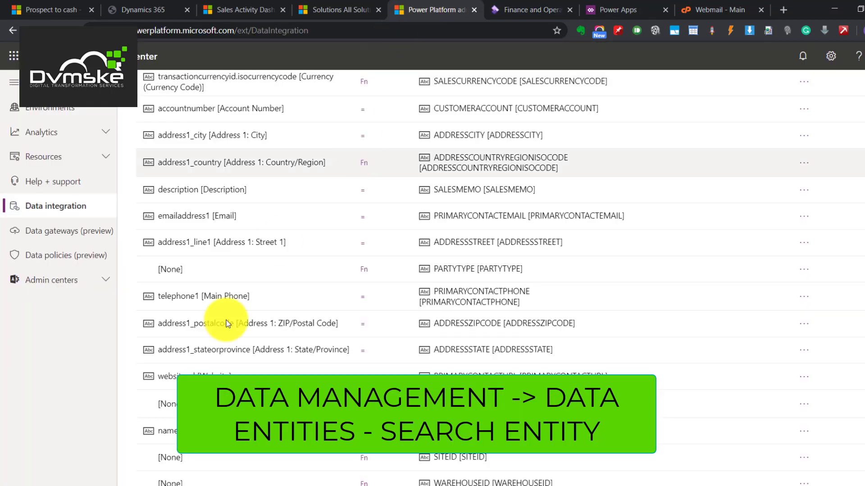
- Switch to Finance and Operations and compare the CDS contacts staging-to-target mapping details with the project's field mappings
mouse_move(102, 481)
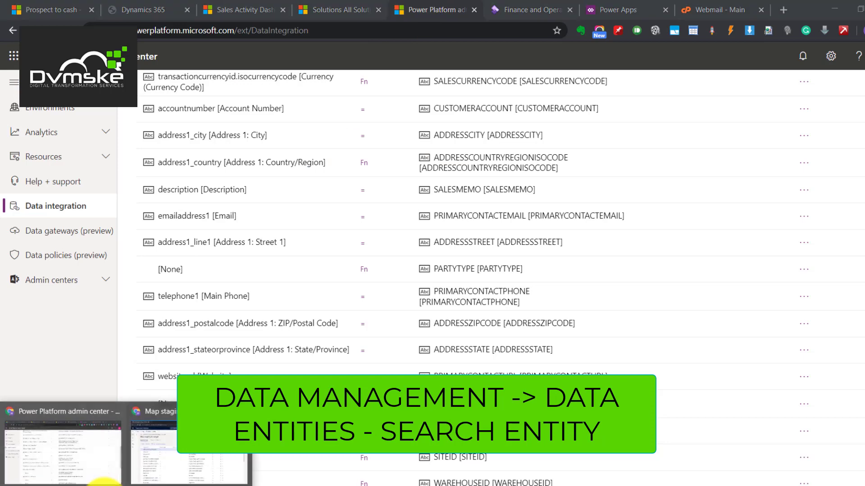
left_click(216, 456)
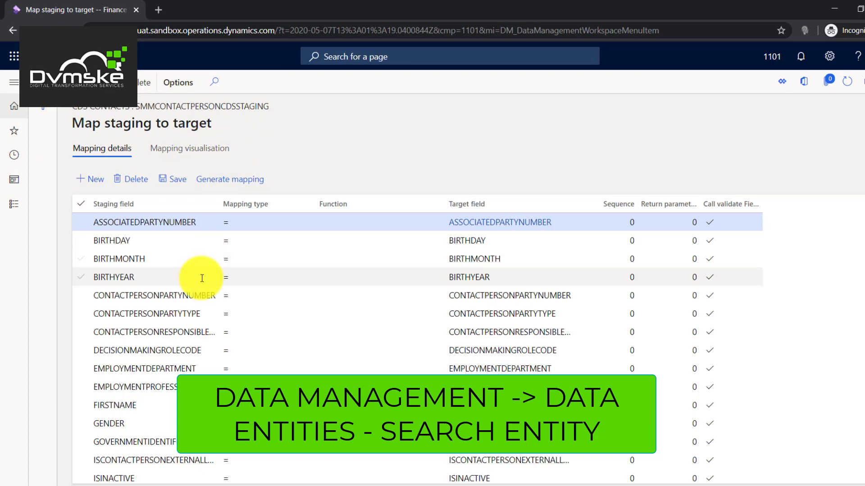
scroll(202, 278, "down", 9)
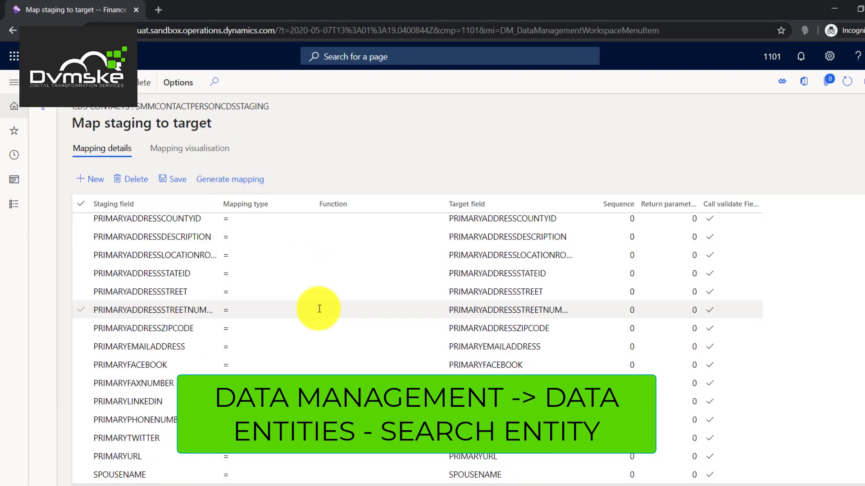
scroll(319, 309, "up", 10)
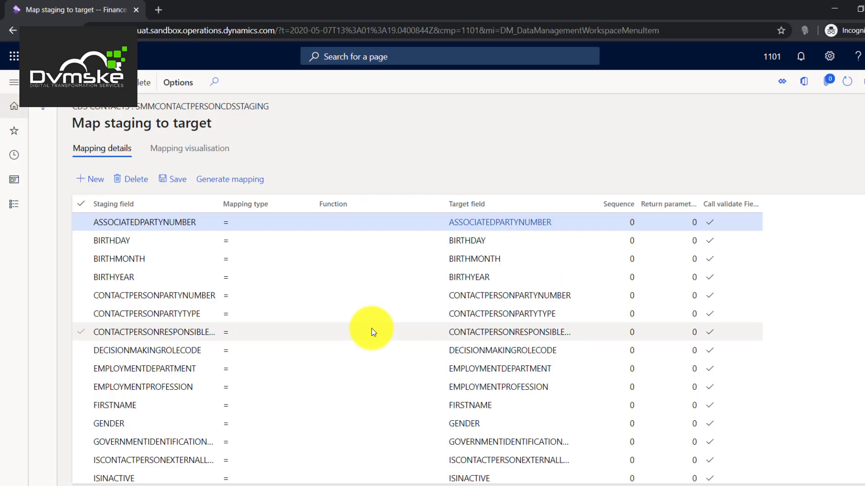
key("alt+Tab")
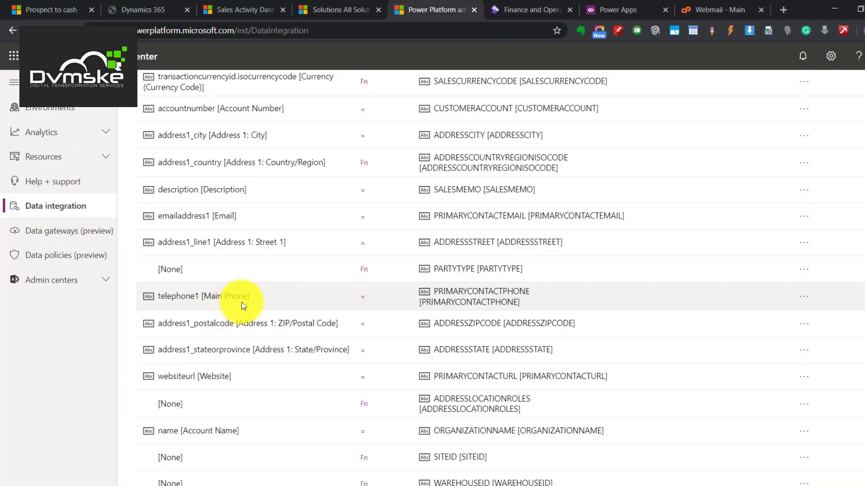
key("alt+Tab")
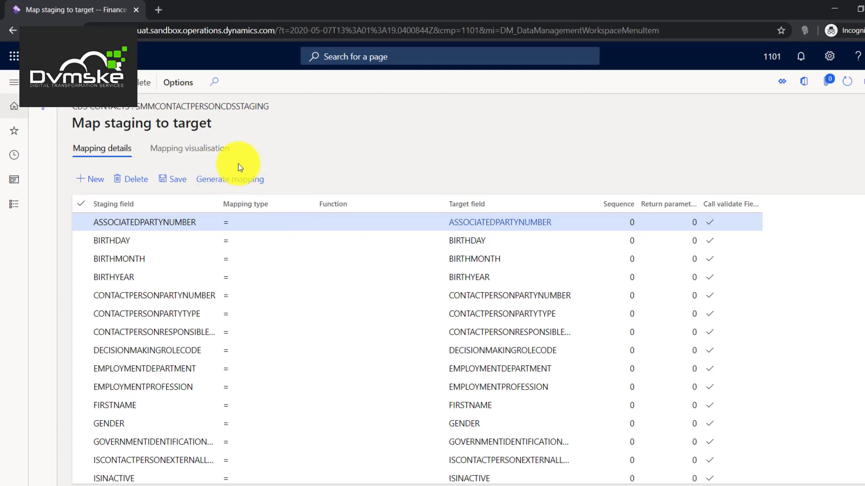
- Examine the visual mapping between the staging and target fields of the CDS contacts entity
left_click(208, 150)
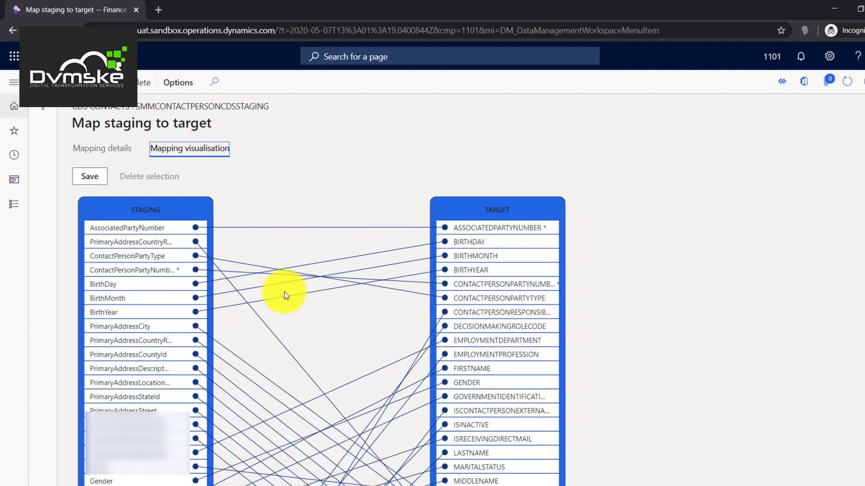
scroll(284, 292, "down", 10)
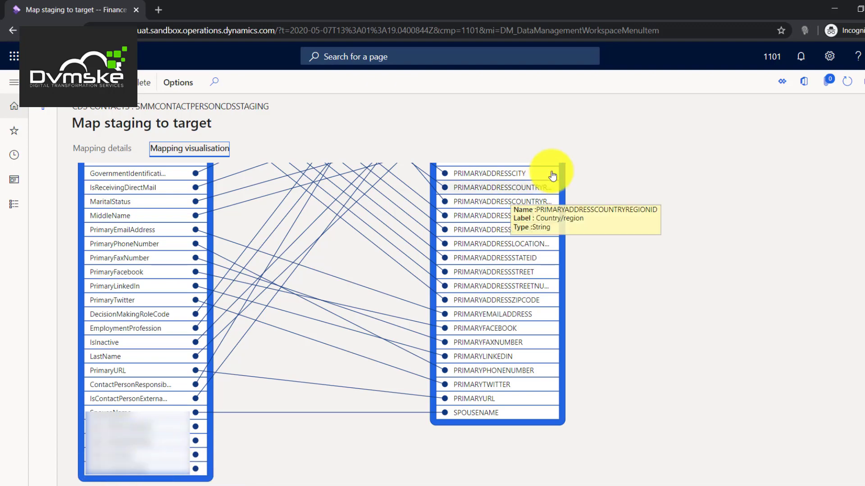
scroll(473, 401, "up", 7)
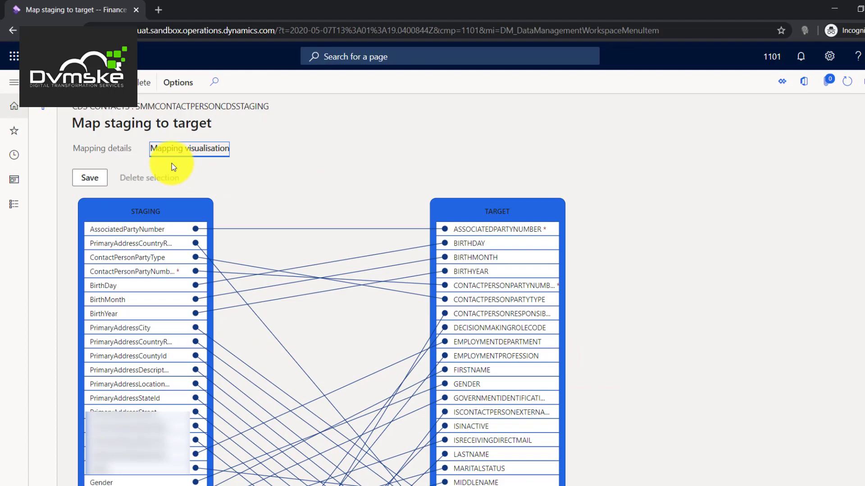
scroll(258, 276, "down", 7)
scroll(260, 277, "up", 7)
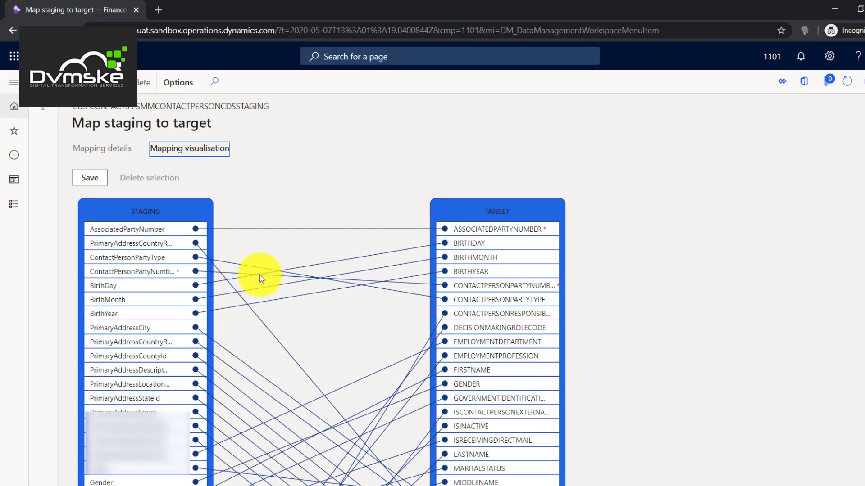
scroll(259, 277, "down", 7)
scroll(259, 277, "up", 7)
- Generate the CDS contacts staging-to-target mapping from scratch
left_click(95, 150)
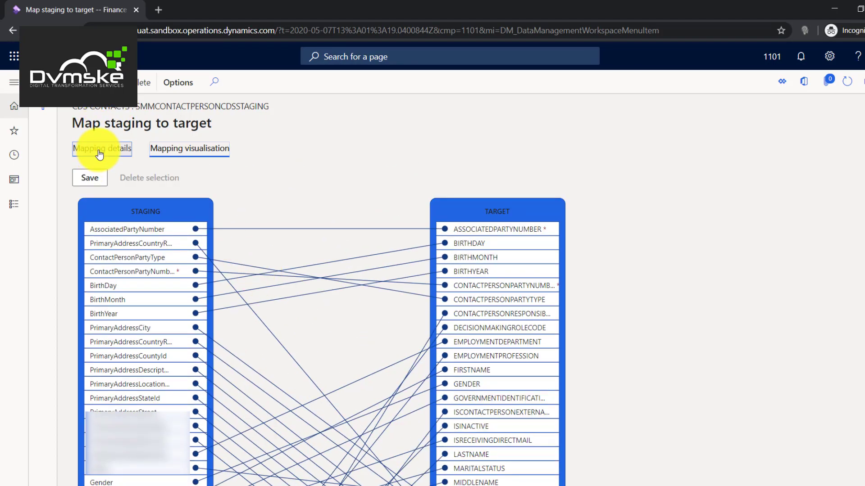
left_click(221, 180)
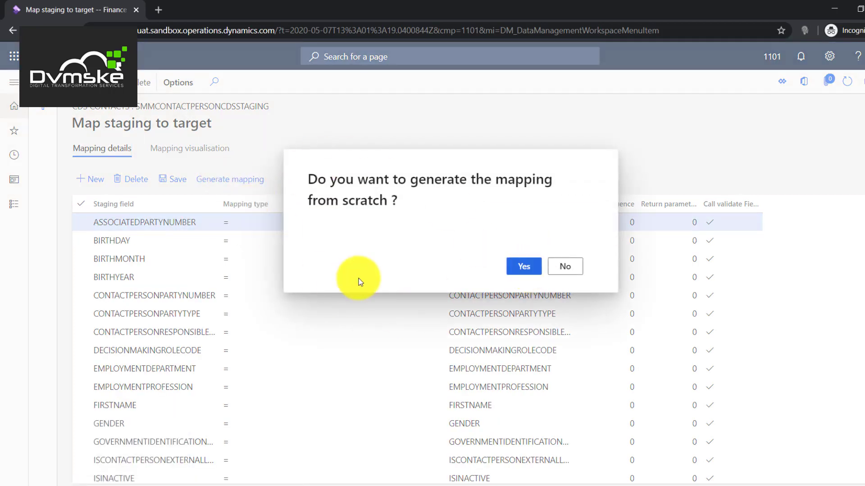
key("Return")
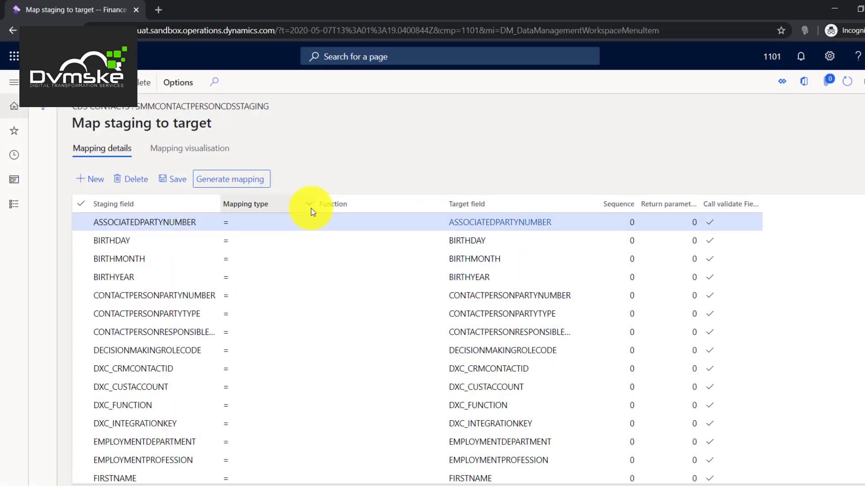
- Check the regenerated CDS contacts mapping in both the visualisation and the mapping details list
left_click(198, 150)
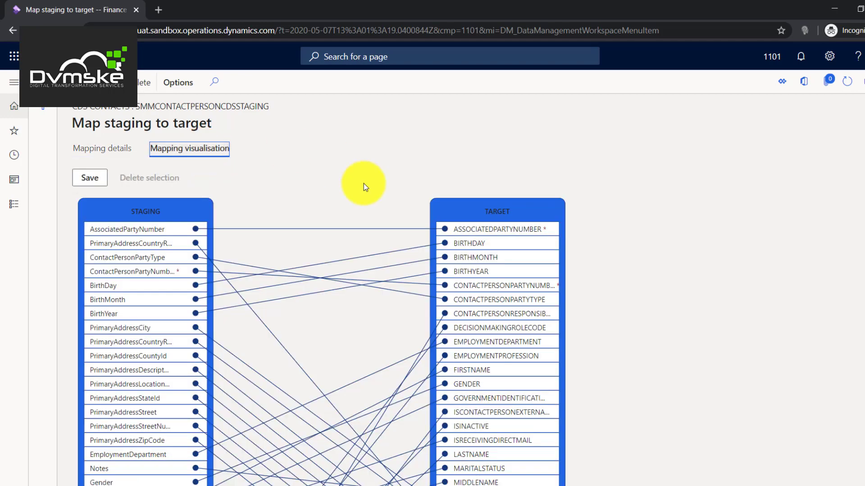
scroll(347, 330, "down", 7)
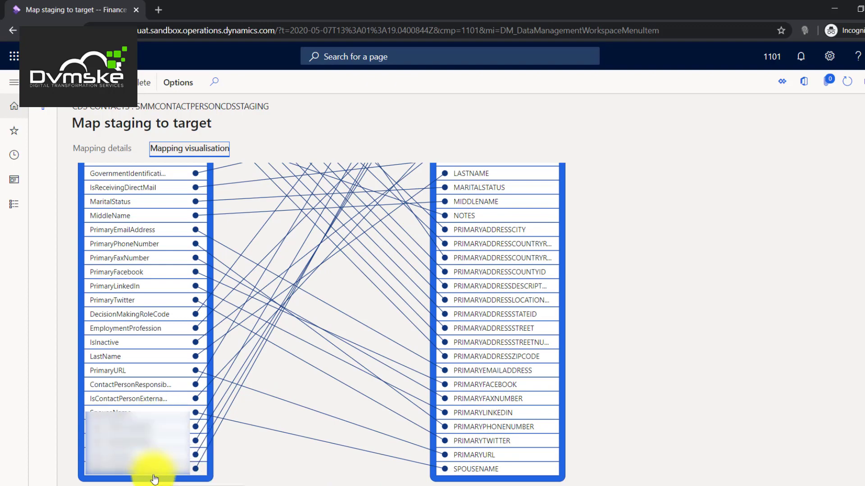
scroll(377, 420, "up", 10)
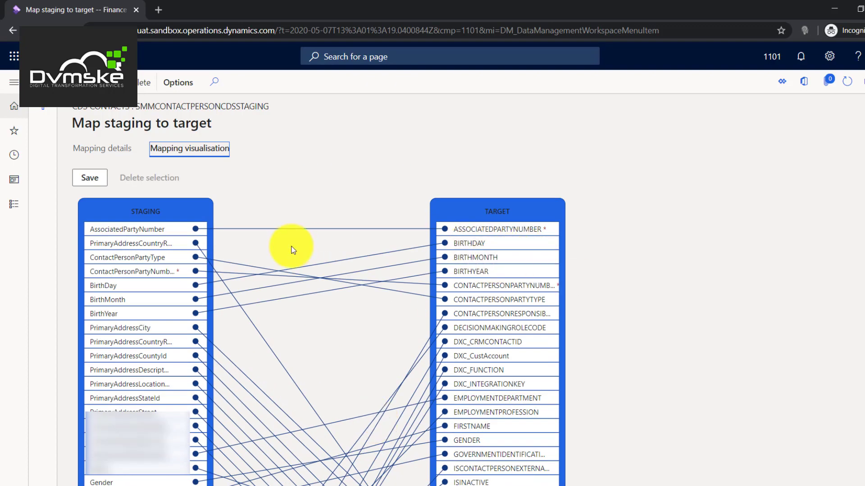
left_click(105, 151)
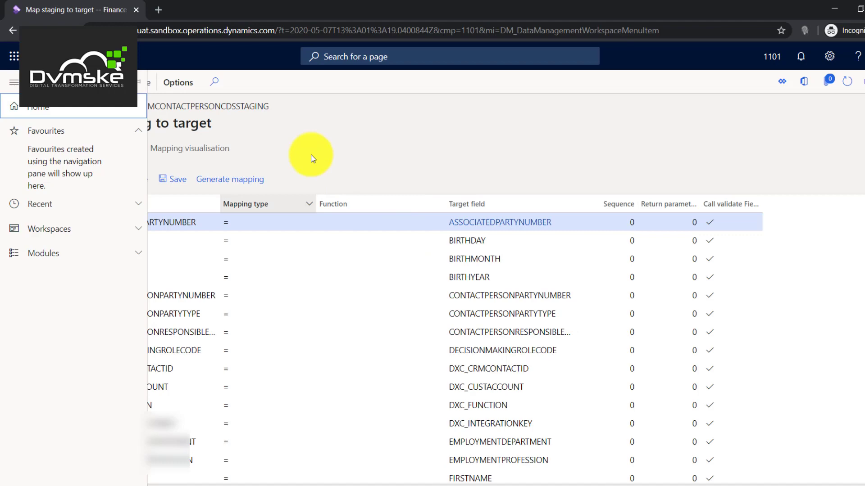
left_click(313, 151)
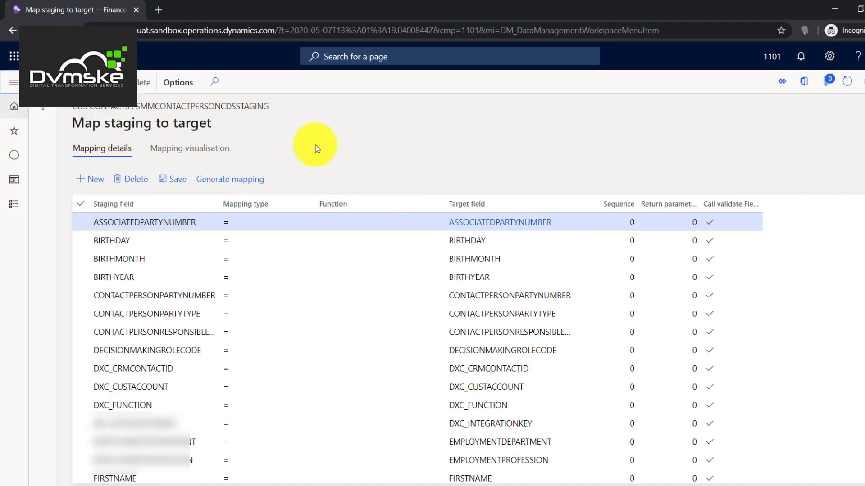
scroll(247, 356, "down", 15)
scroll(245, 363, "down", 2)
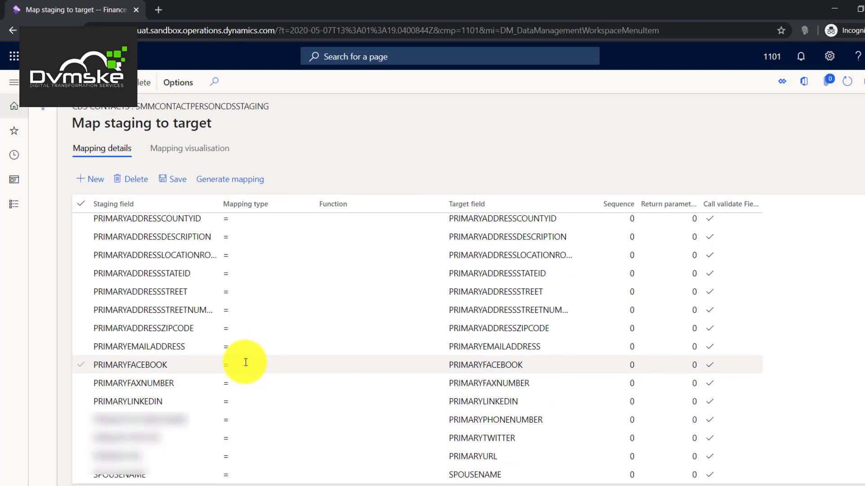
- Open the Data management workspace in Finance and Operations
left_click(12, 81)
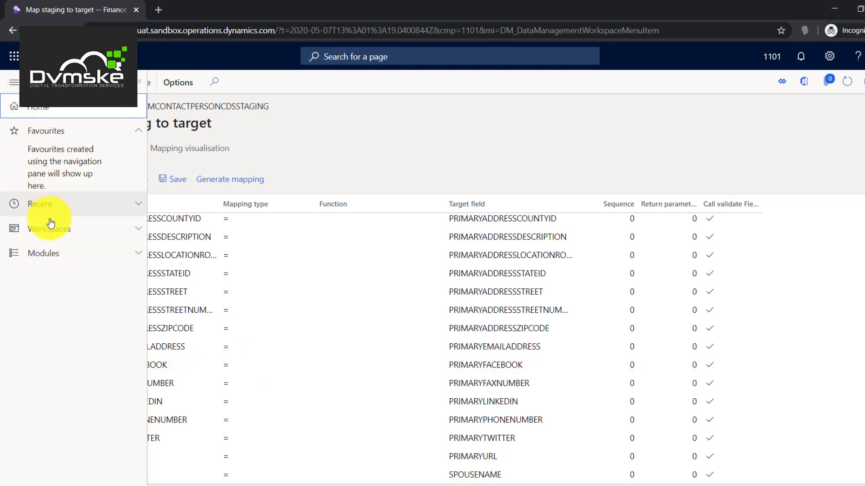
left_click(90, 227)
scroll(83, 341, "down", 3)
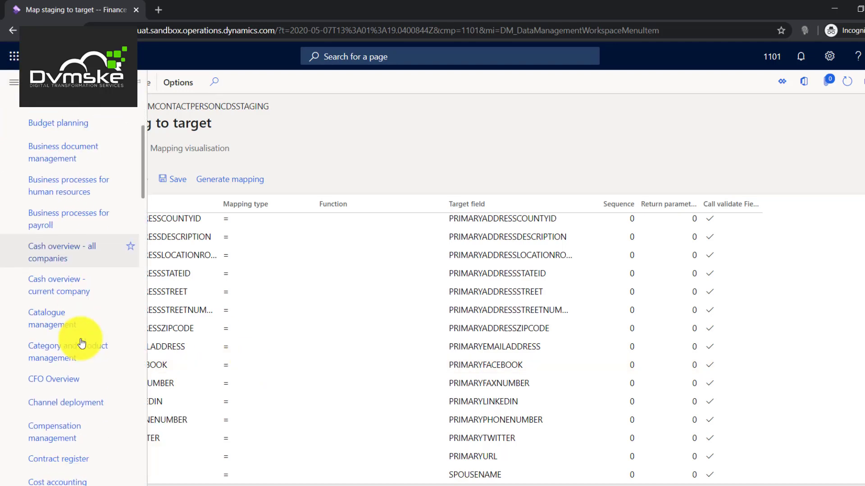
scroll(28, 346, "up", 3)
left_click(76, 161)
left_click(81, 184)
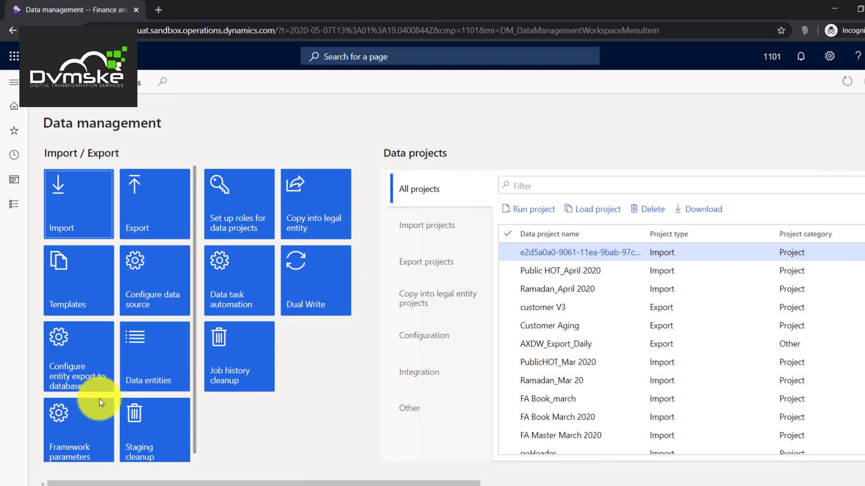
- Refresh the entity list in the entity settings of the data import/export framework parameters
left_click(76, 422)
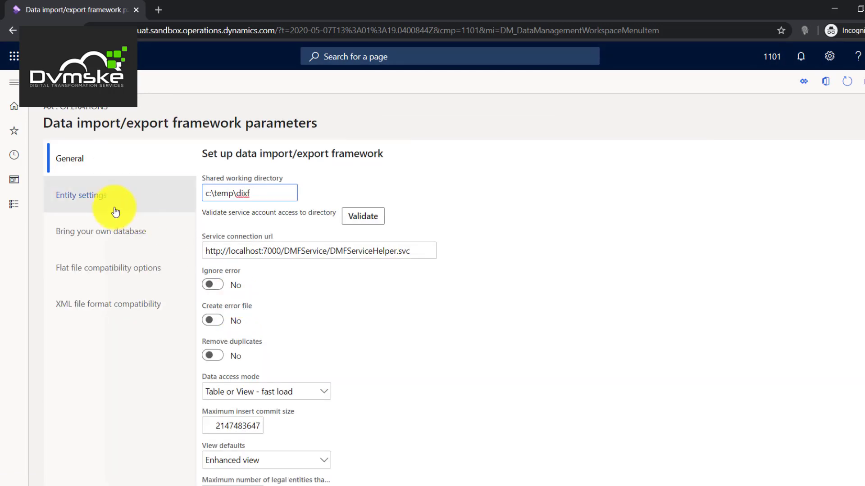
left_click(115, 211)
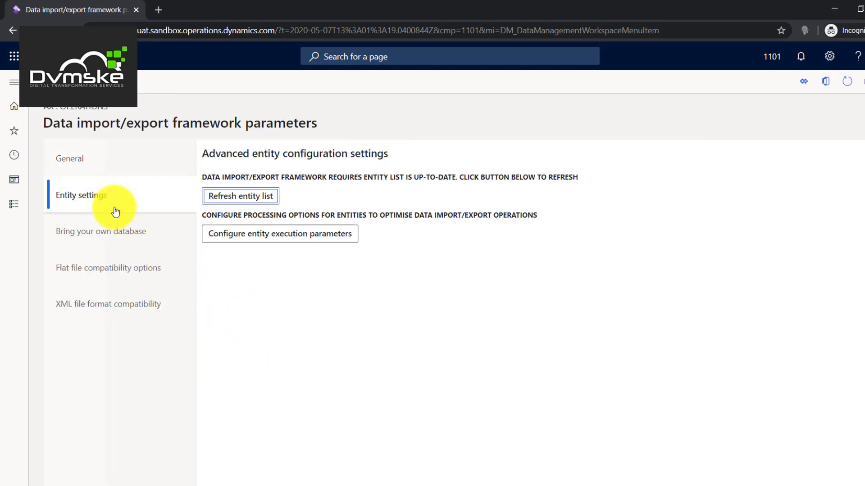
left_click(250, 202)
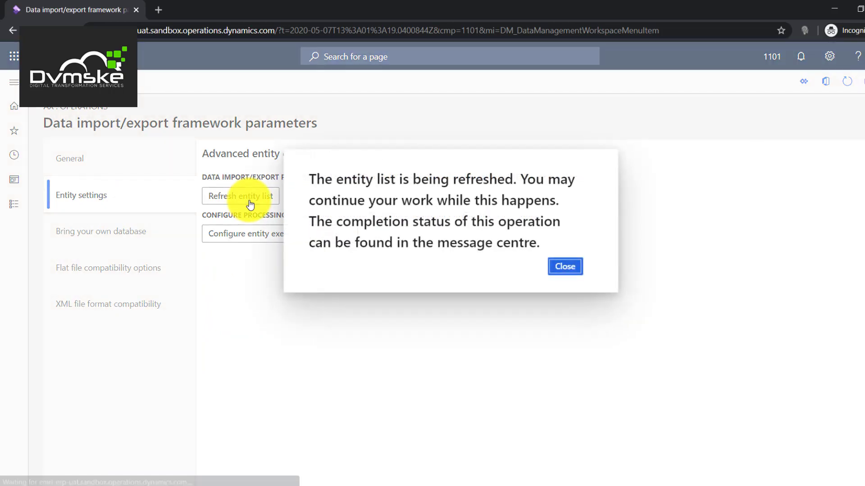
left_click(576, 266)
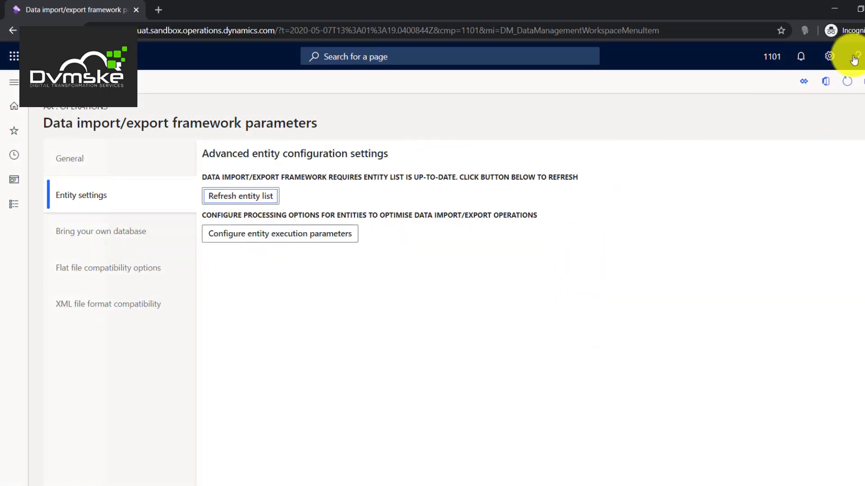
- Return to the Power Platform admin center and review the accounts - Customers field mappings of CEACCOUNTTOFIOPSCUSTOMER again
left_click(835, 9)
scroll(414, 274, "up", 6)
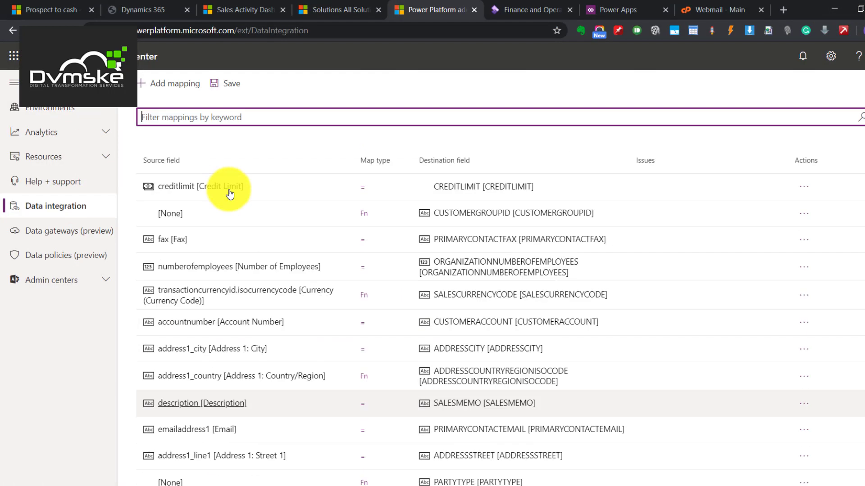
left_click(277, 122)
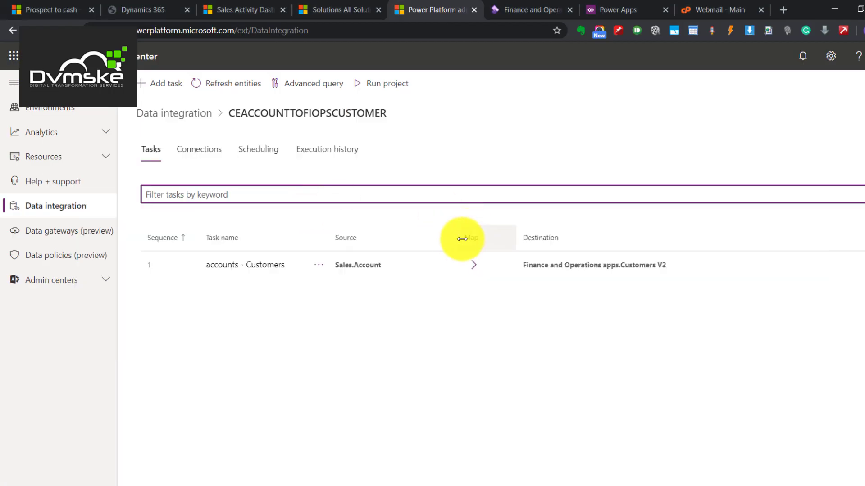
left_click(473, 265)
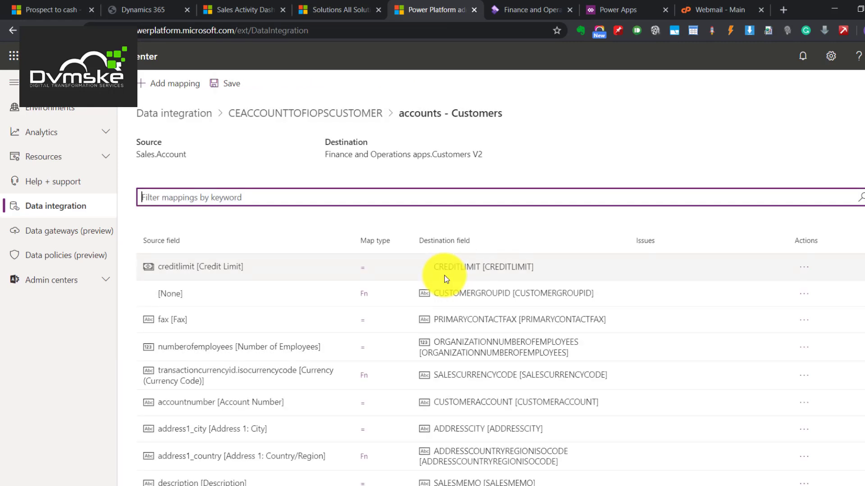
scroll(445, 280, "down", 2)
scroll(444, 274, "down", 5)
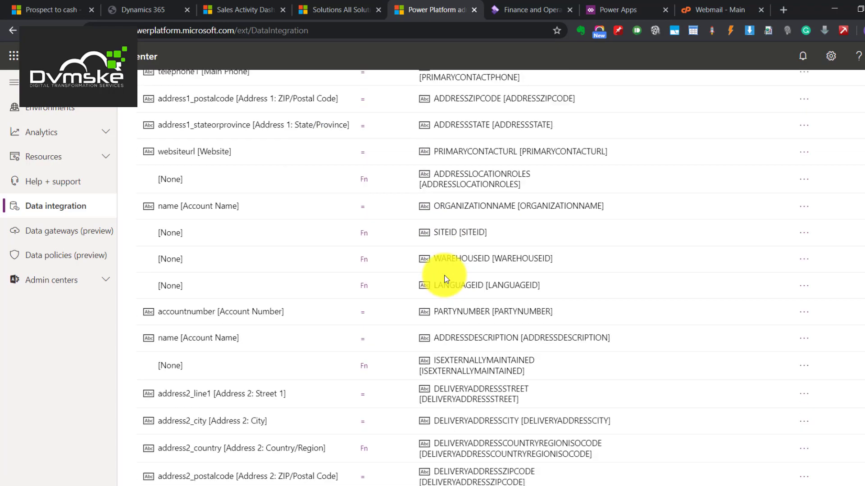
scroll(444, 274, "up", 7)
scroll(444, 275, "down", 7)
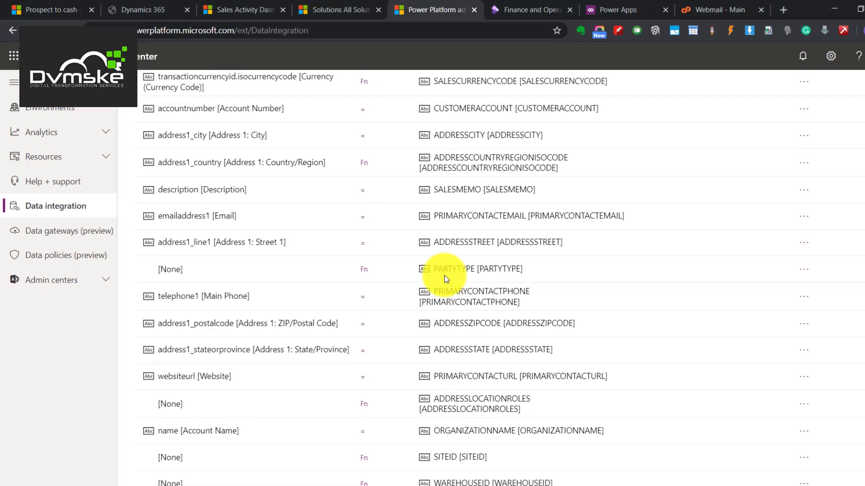
- Review the accounts - Customers field mappings and open the transform settings of the CUSTOMERGROUPID mapping
scroll(444, 275, "down", 6)
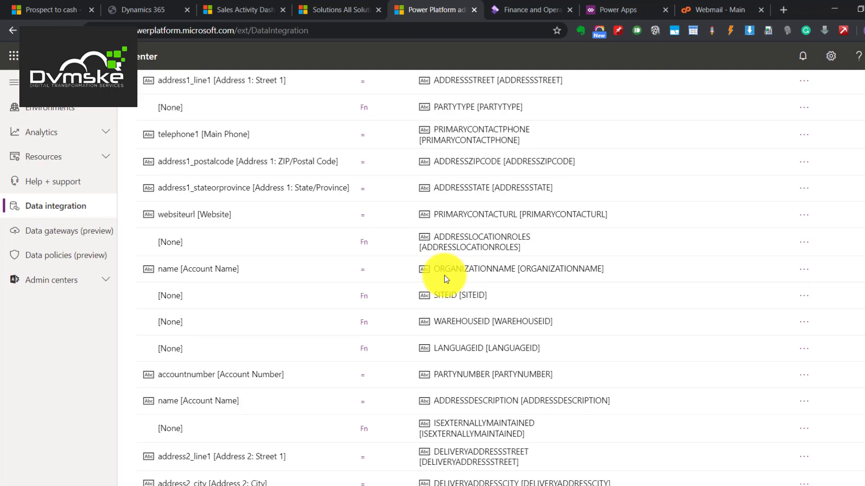
scroll(444, 275, "up", 10)
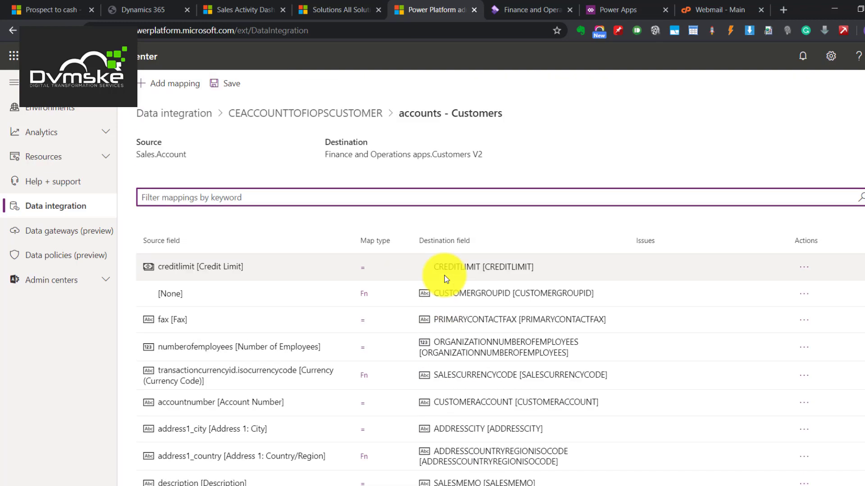
scroll(444, 275, "down", 1)
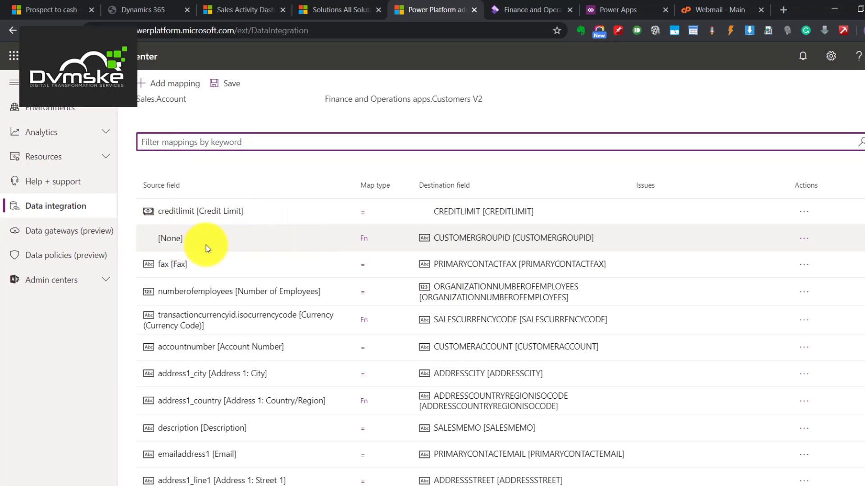
scroll(206, 245, "up", 1)
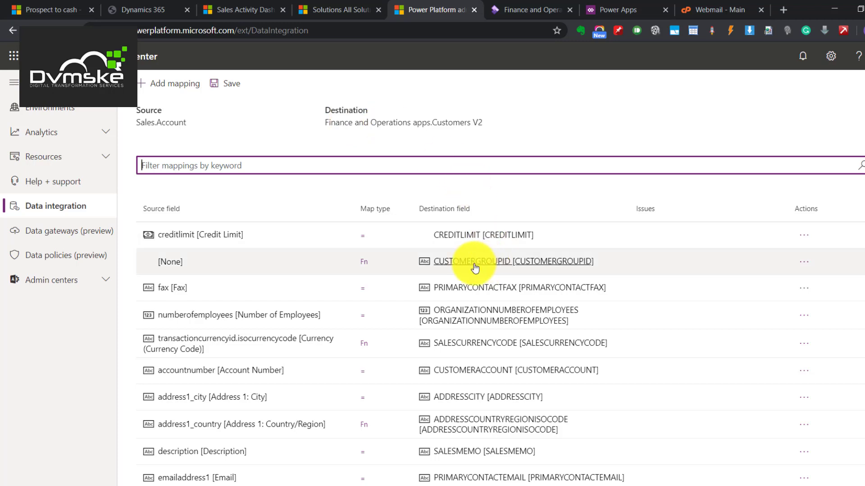
left_click(366, 266)
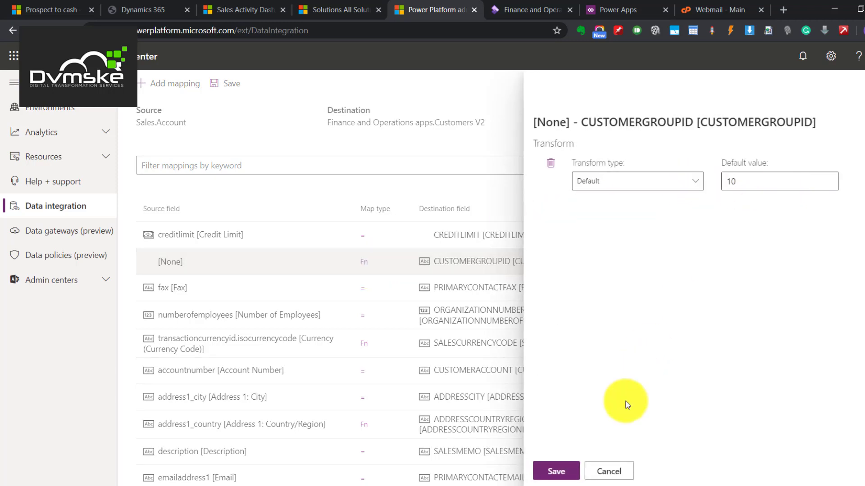
- Try a ValueMap transform that maps ABC to 123 for CUSTOMERGROUPID, and remove that value pair
left_click(551, 163)
left_click(564, 198)
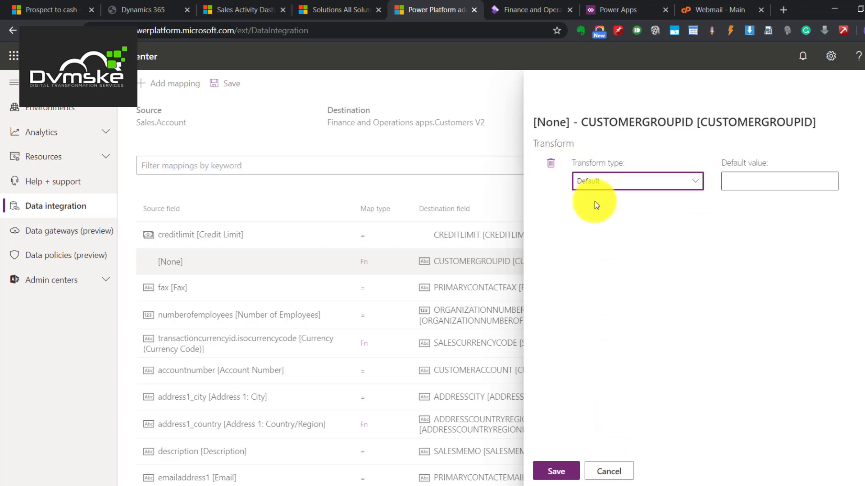
left_click(685, 182)
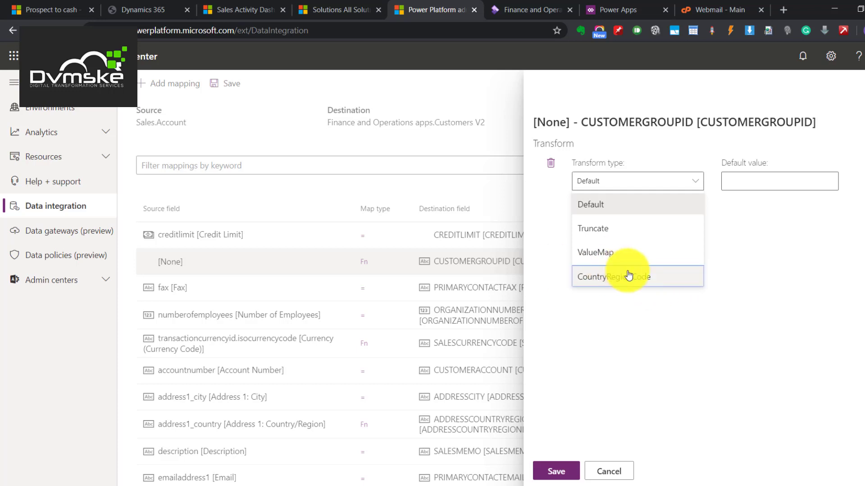
left_click(613, 251)
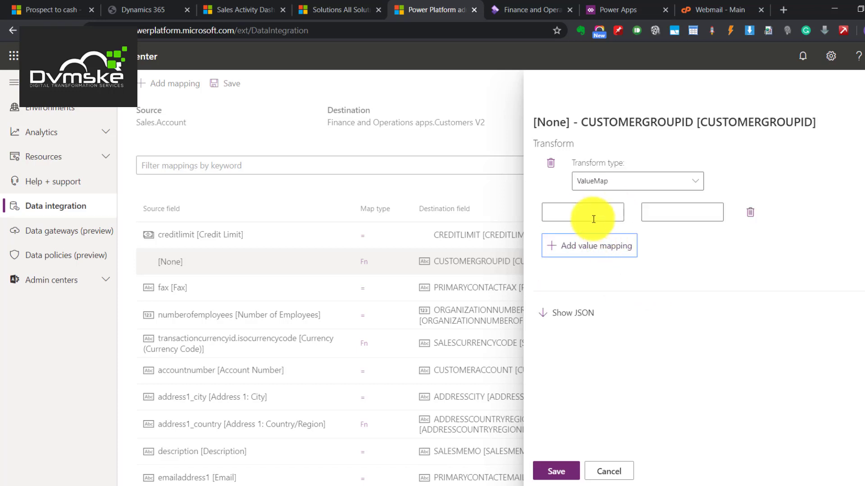
left_click(591, 218)
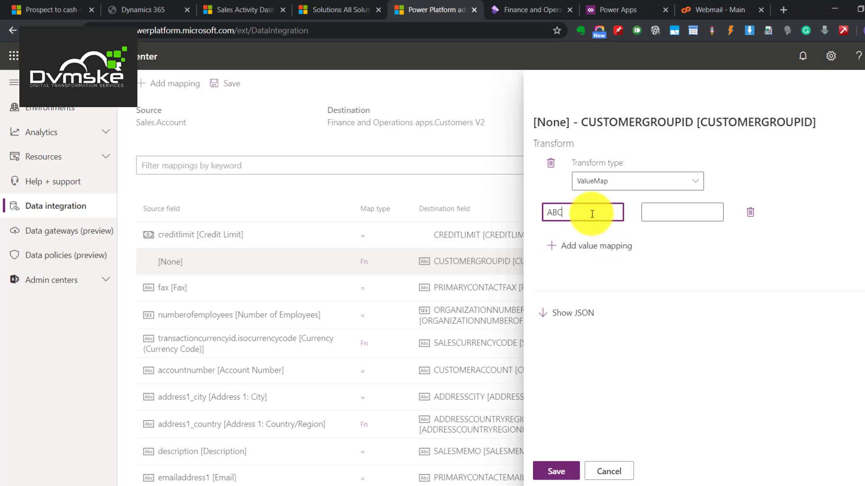
left_click(693, 213)
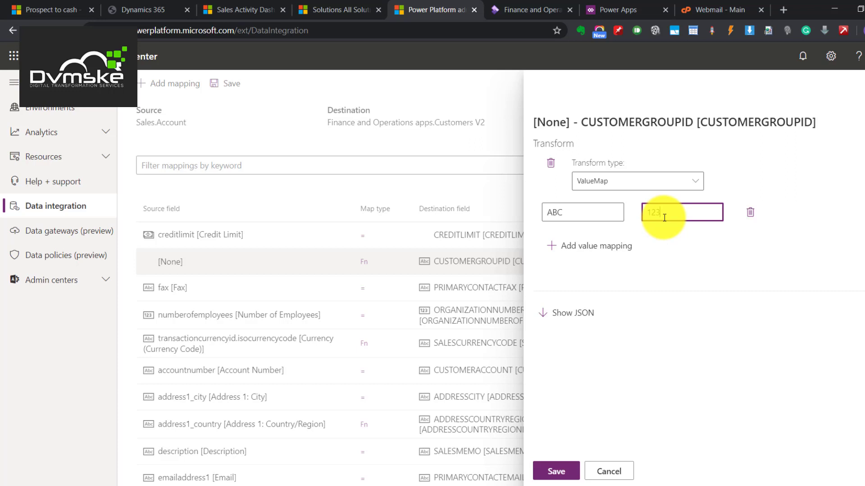
left_click_drag(671, 212, 623, 214)
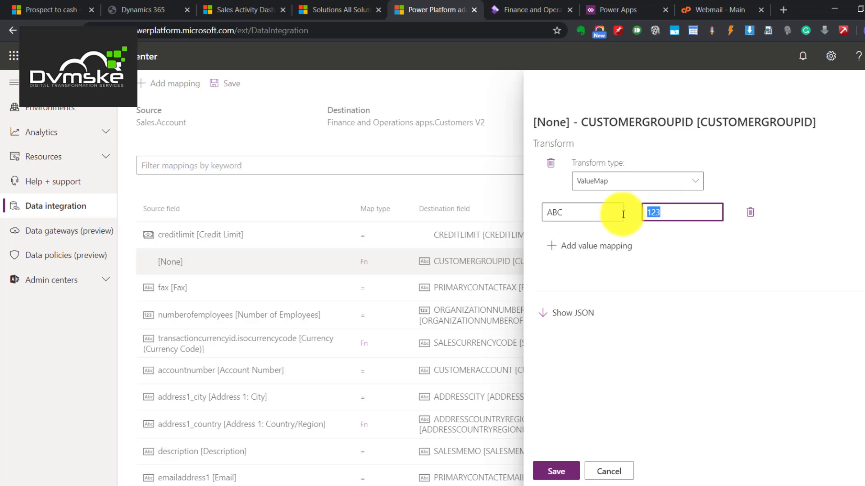
left_click(751, 216)
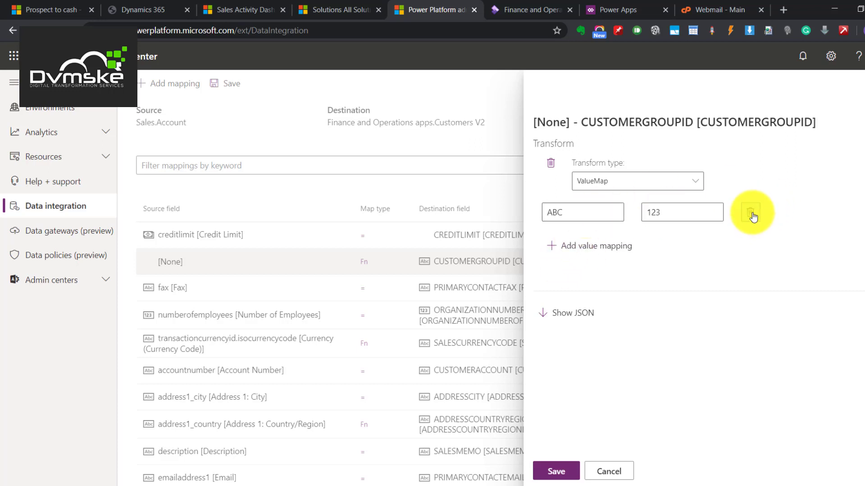
left_click(751, 215)
- Set the CUSTOMERGROUPID transform type to Default with default value 10 and save the transform
left_click(618, 179)
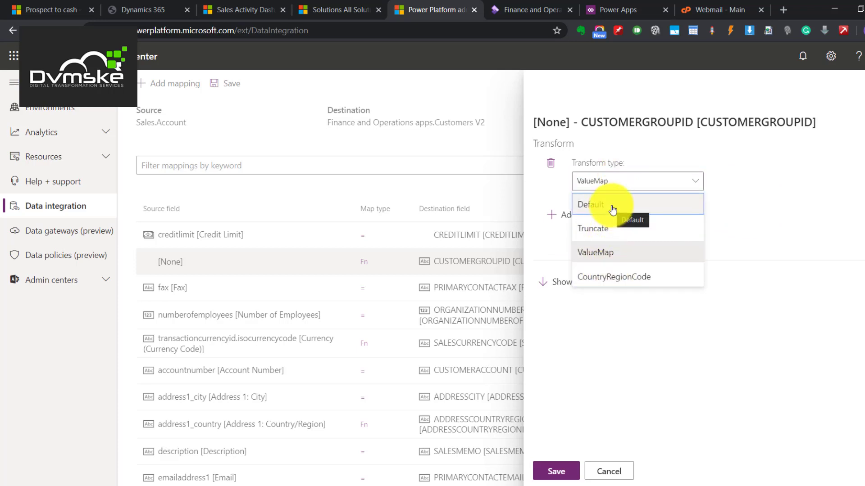
left_click(611, 207)
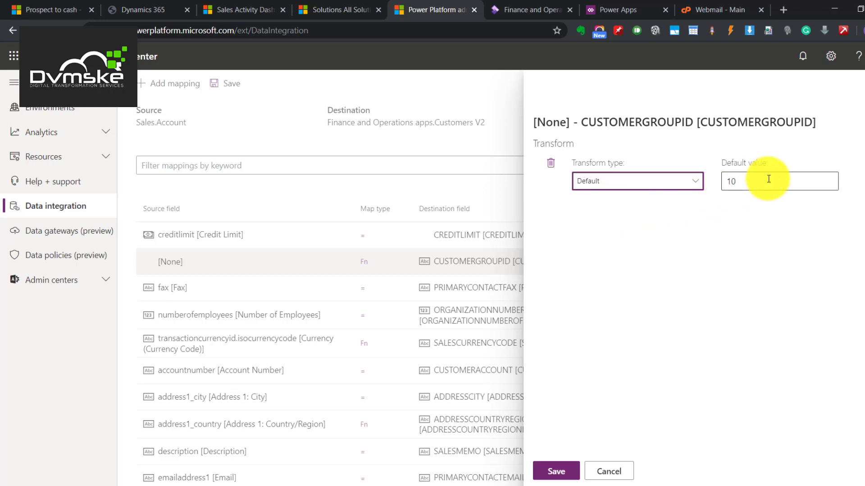
left_click_drag(770, 180, 691, 174)
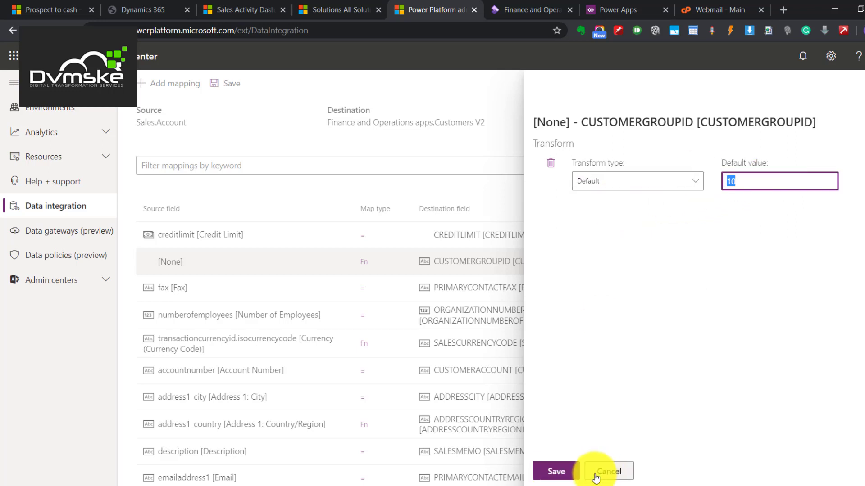
left_click(563, 477)
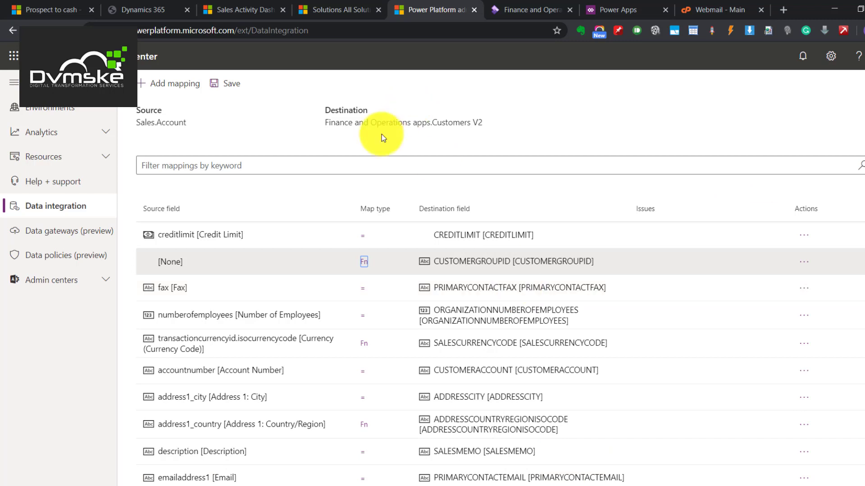
- Look through the source fields, map types and destination fields down to the delivery address mappings
scroll(350, 160, "down", 2)
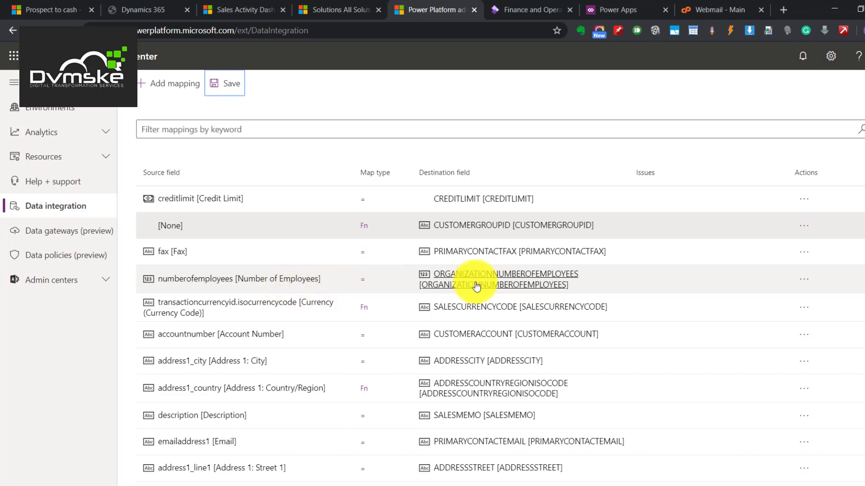
scroll(494, 286, "down", 1)
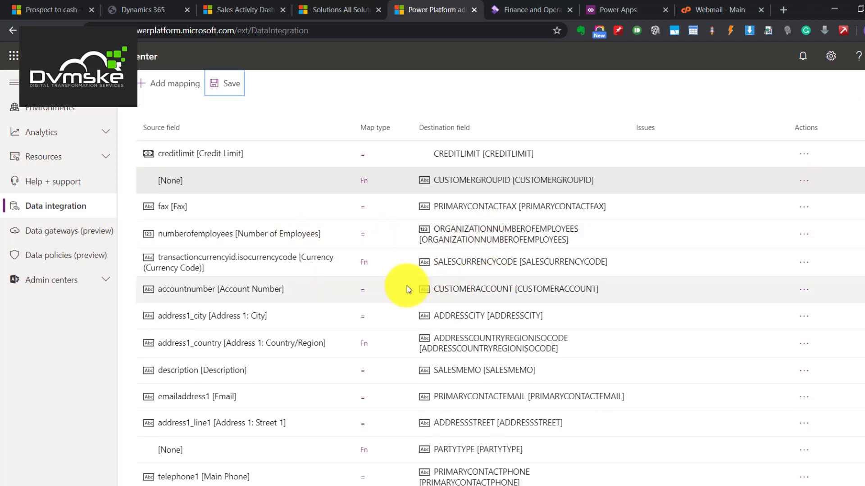
scroll(407, 285, "down", 4)
scroll(406, 286, "down", 7)
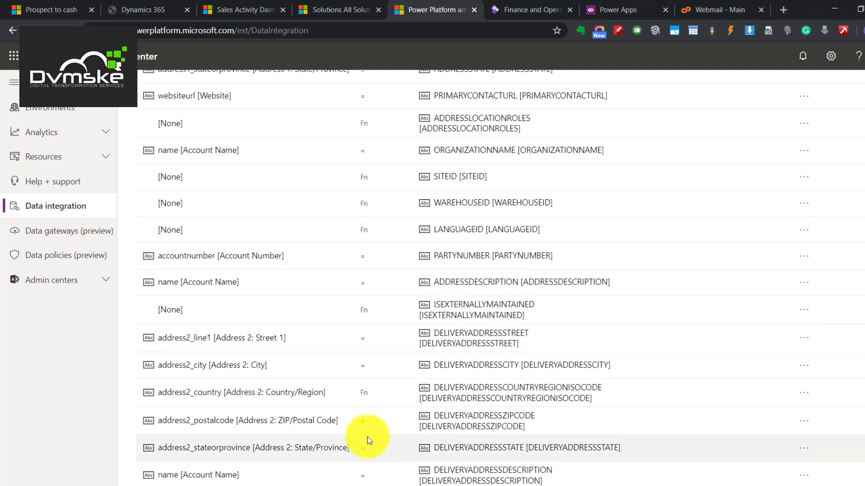
scroll(378, 402, "up", 4)
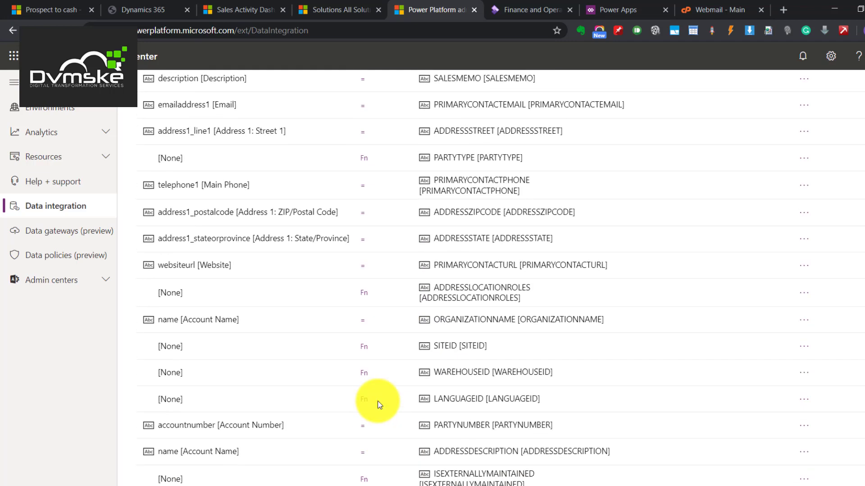
scroll(378, 401, "down", 4)
scroll(360, 347, "up", 15)
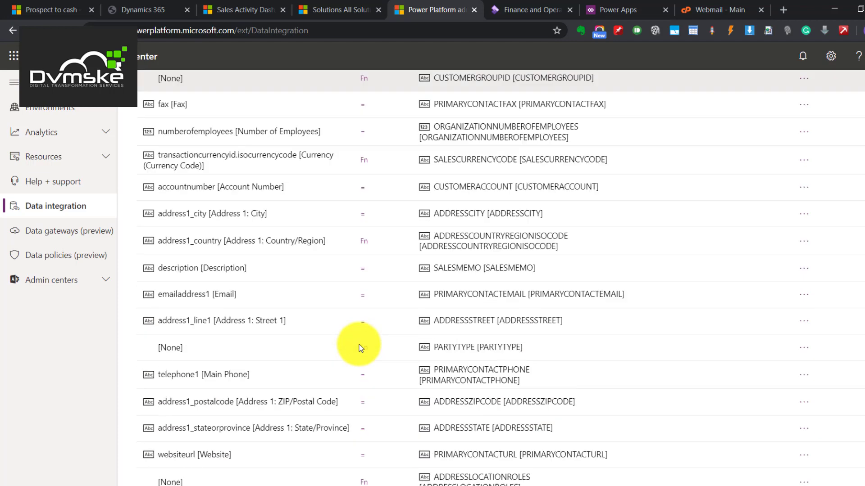
- Add a new mapping row, filter its destination fields by DXC and select DXC_DAXINTEGRATIONID
left_click(167, 89)
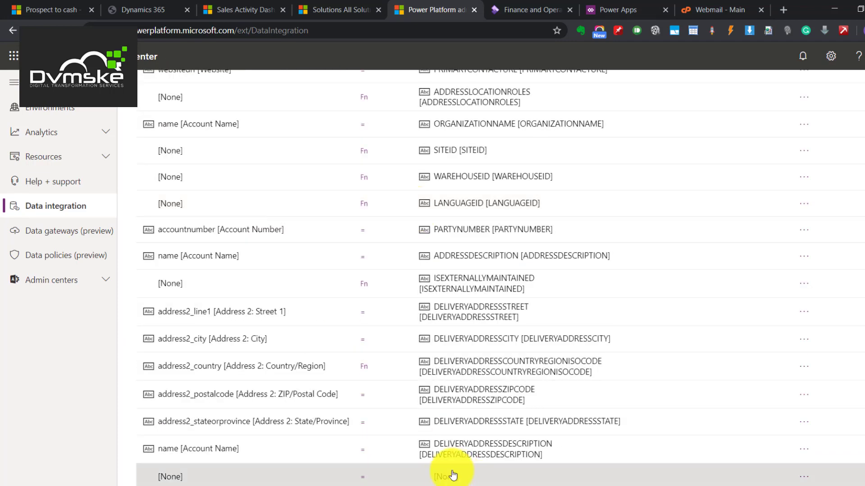
left_click(439, 476)
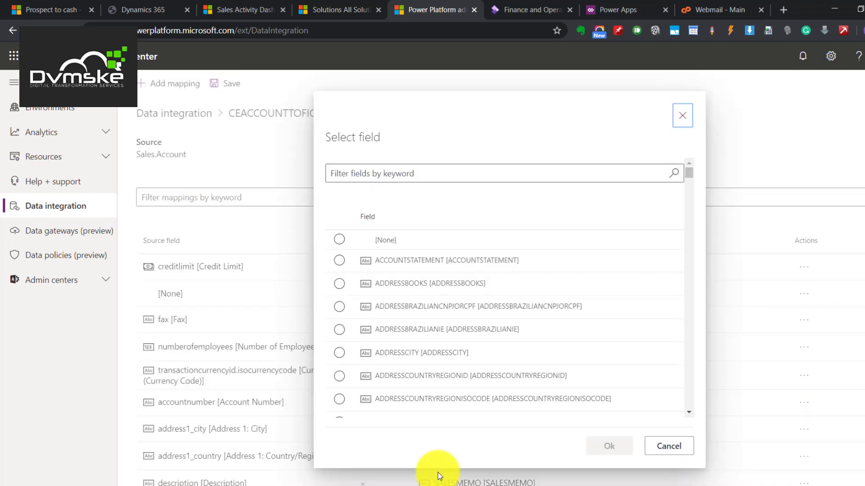
left_click(480, 173)
type("DXC")
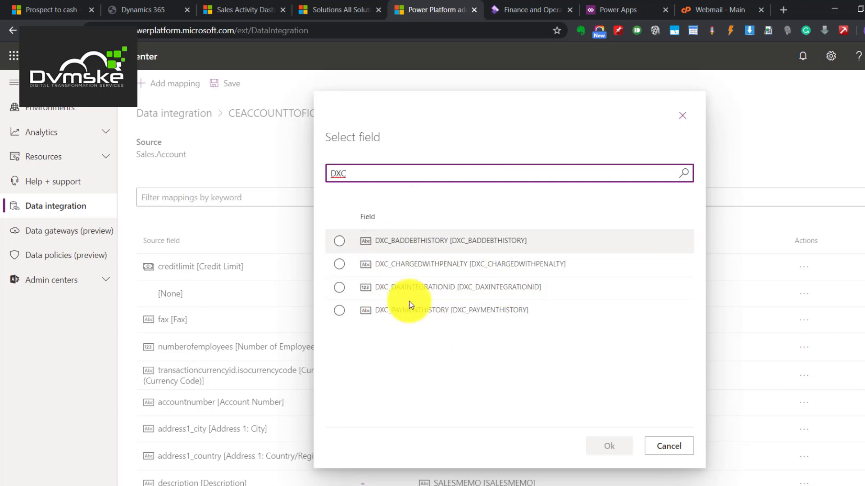
left_click(343, 285)
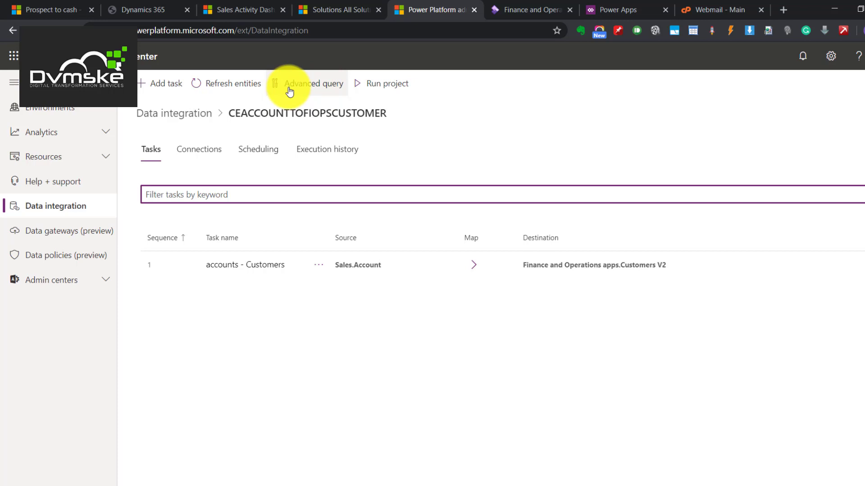
- Enable advanced query for the CEACCOUNTTOFIOPSCUSTOMER project and open the accounts - Customers mapping
left_click(290, 90)
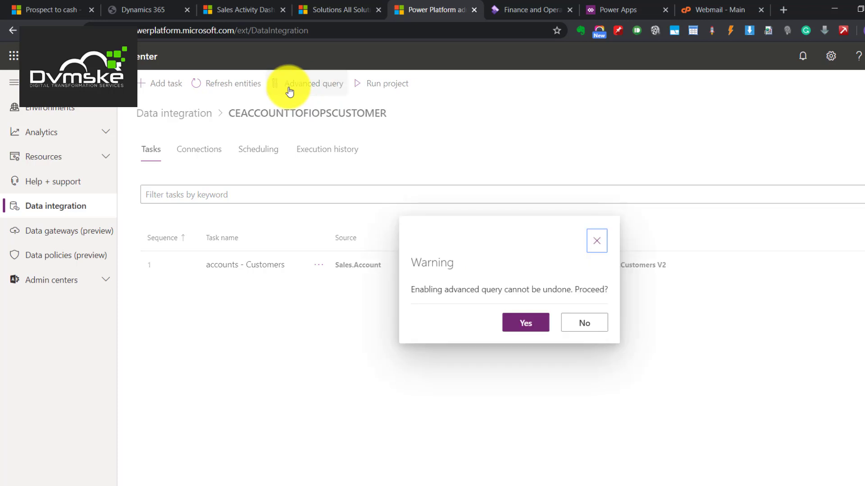
left_click(531, 332)
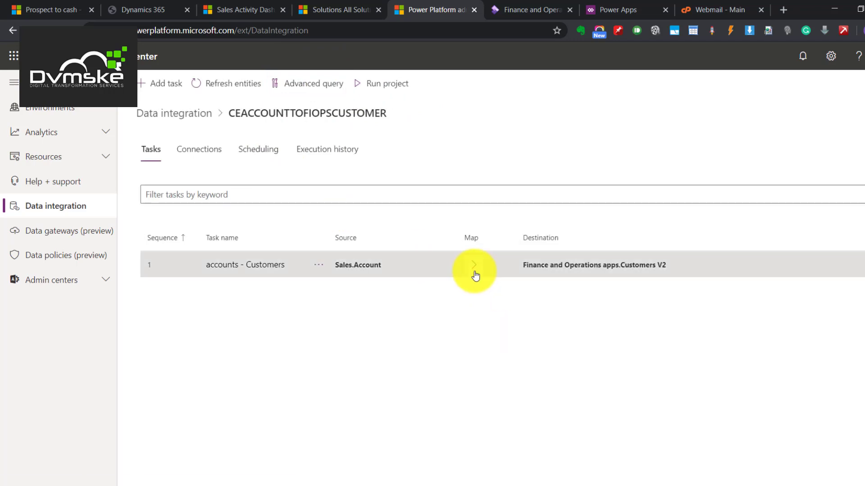
left_click(474, 265)
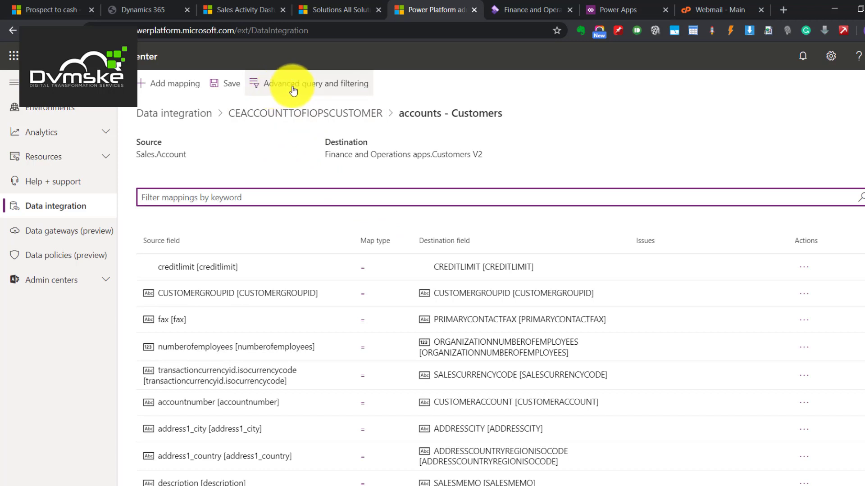
- Open the advanced query and filtering editor and examine the source rows and applied steps of QrySourceData
left_click(336, 86)
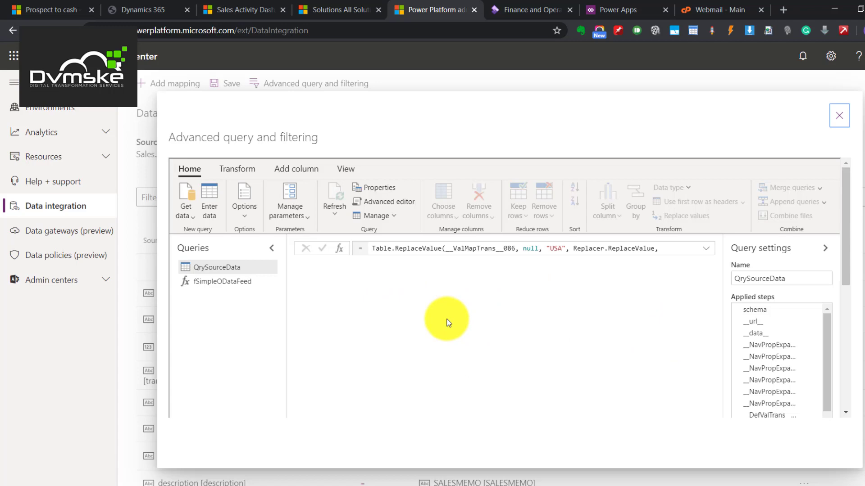
scroll(448, 323, "down", 3)
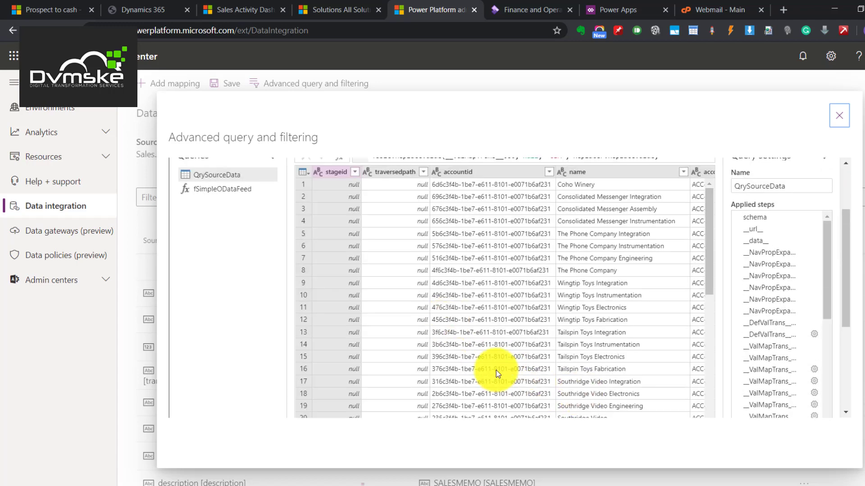
scroll(496, 370, "up", 2)
scroll(496, 344, "up", 1)
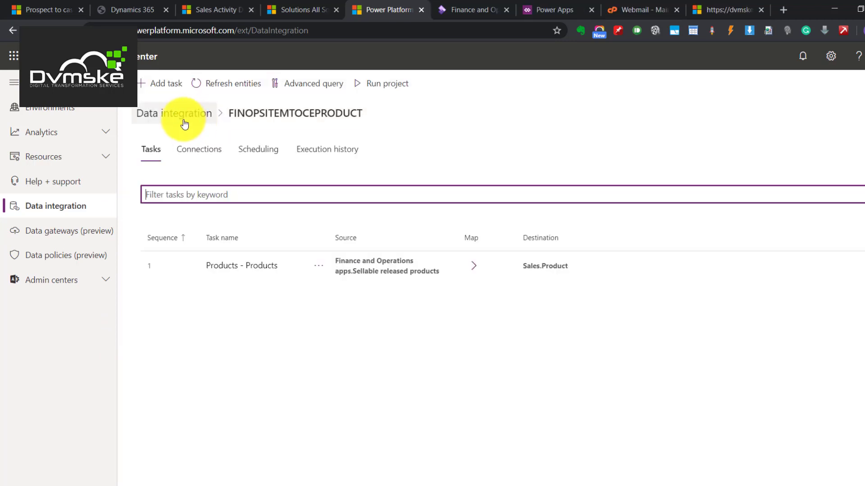
- Return to the data integration project list and open the tasks of CEACCOUNTTOFIOPSCUSTOMER
left_click(182, 112)
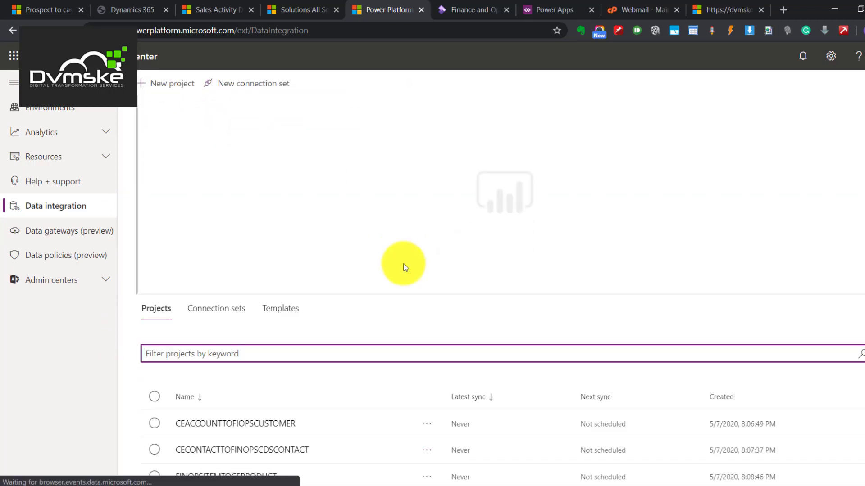
left_click(275, 424)
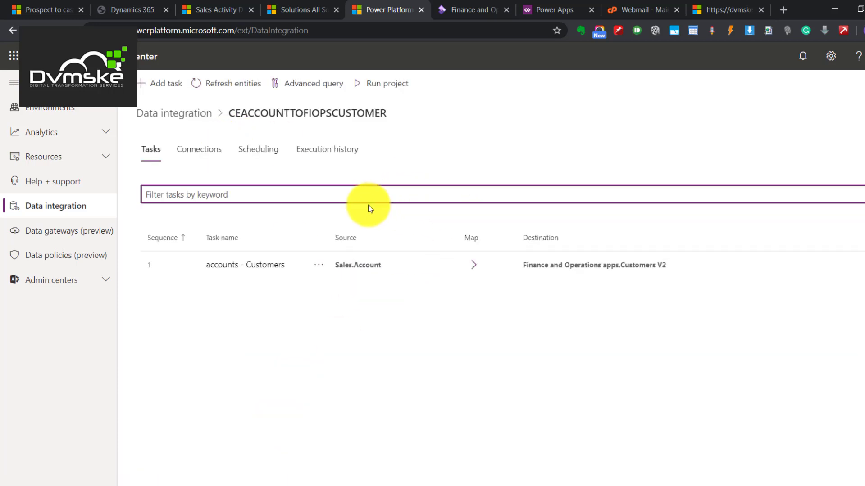
right_click(473, 270)
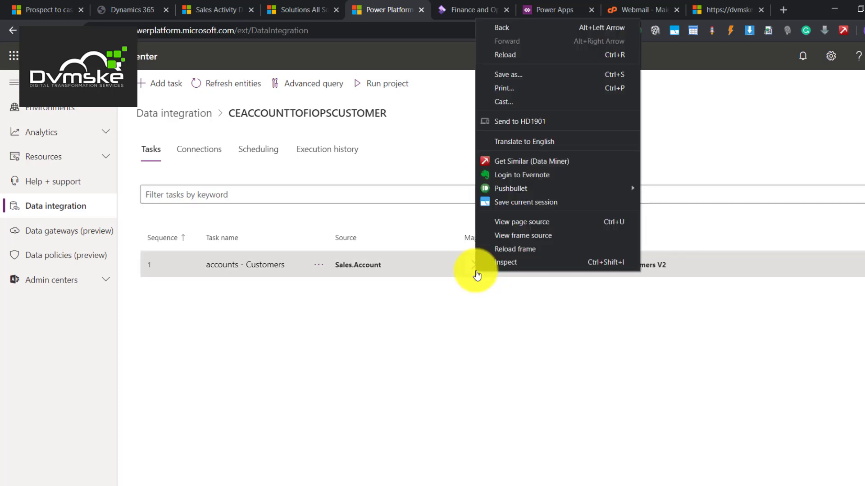
left_click(464, 299)
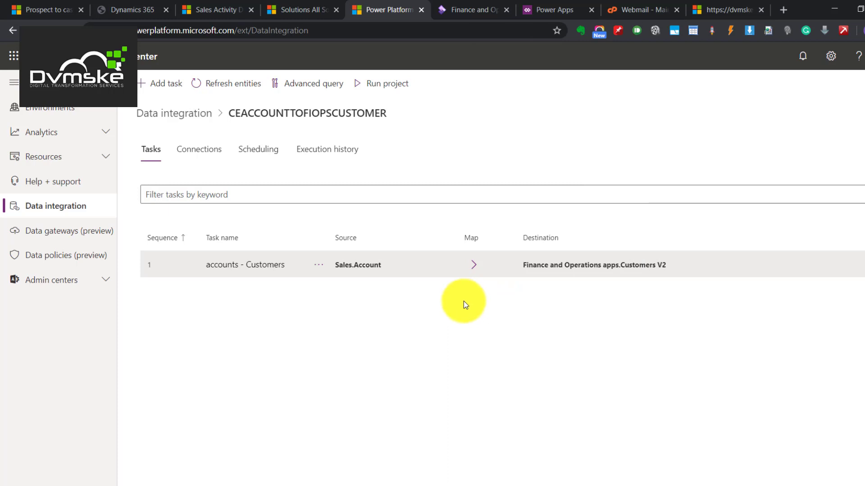
- Open the accounts - Customers mapping and examine the $select field list of the accounts Web API query in its browser tab
left_click(469, 270)
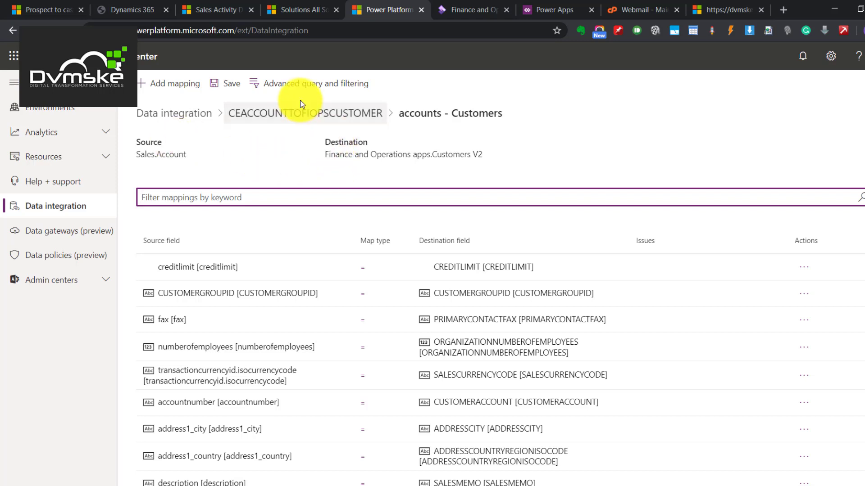
left_click(716, 5)
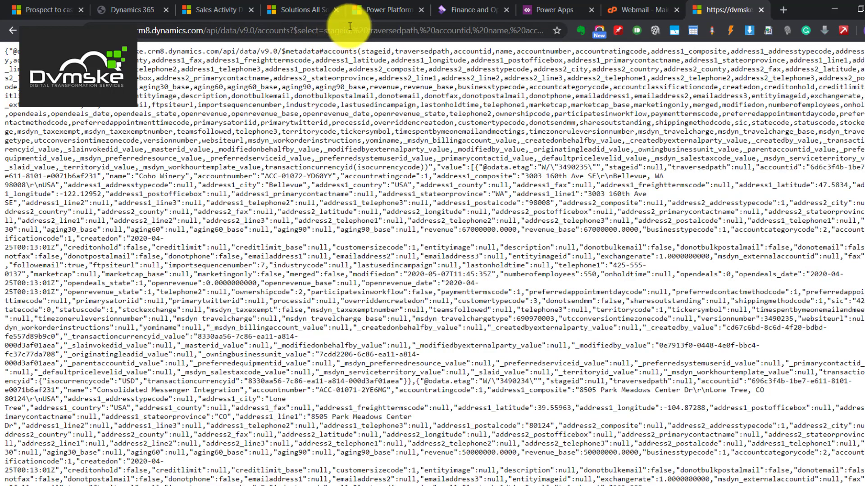
left_click_drag(347, 30, 699, 36)
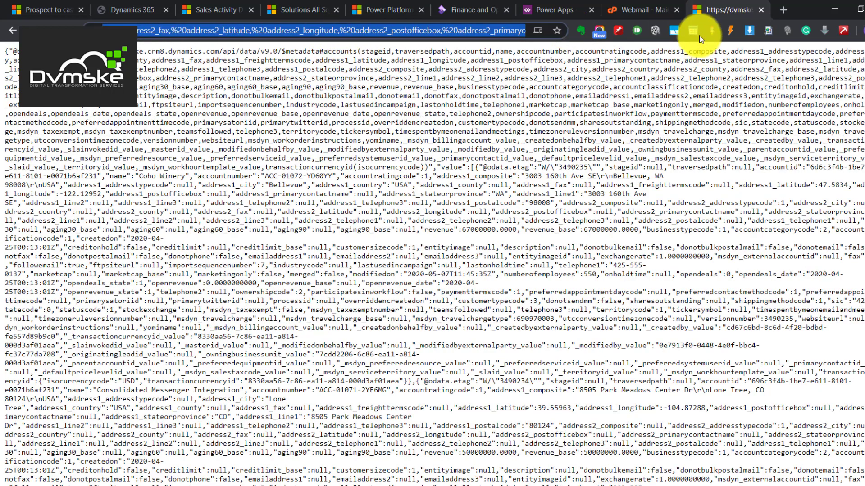
left_click(515, 113)
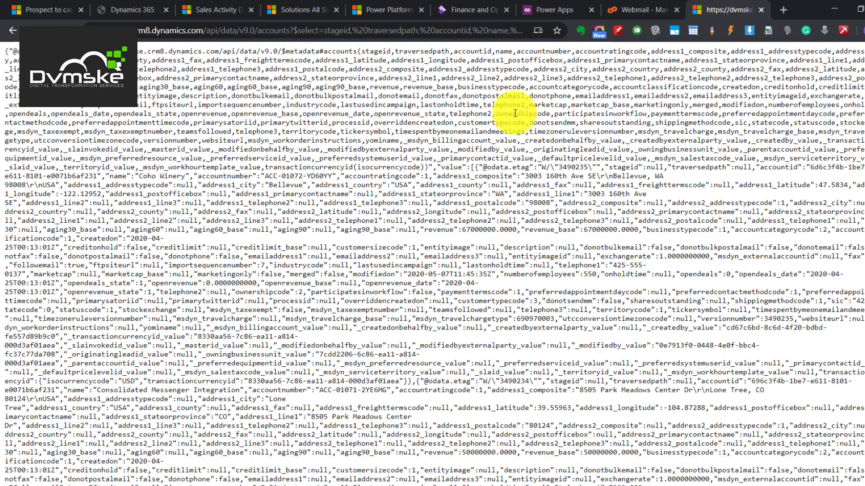
- Return to the accounts - Customers mapping in the Power Platform admin center and go back to the CEACCOUNTTOFIOPSCUSTOMER project
left_click(556, 6)
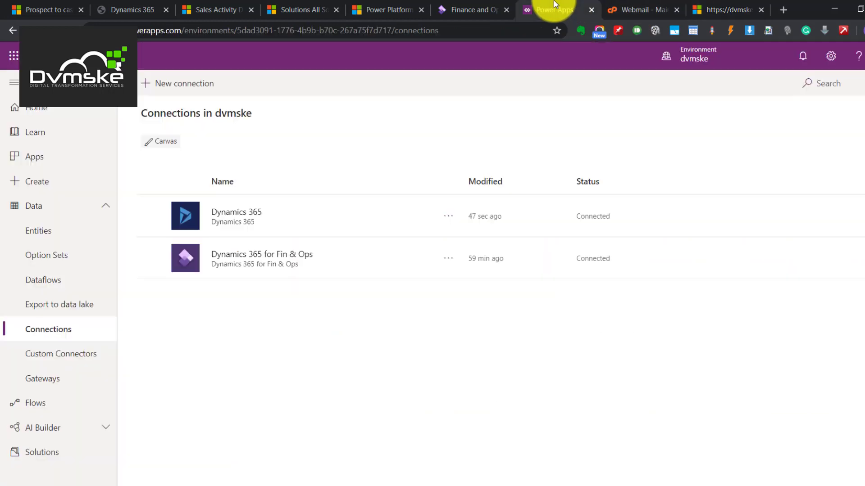
left_click(466, 6)
left_click(380, 8)
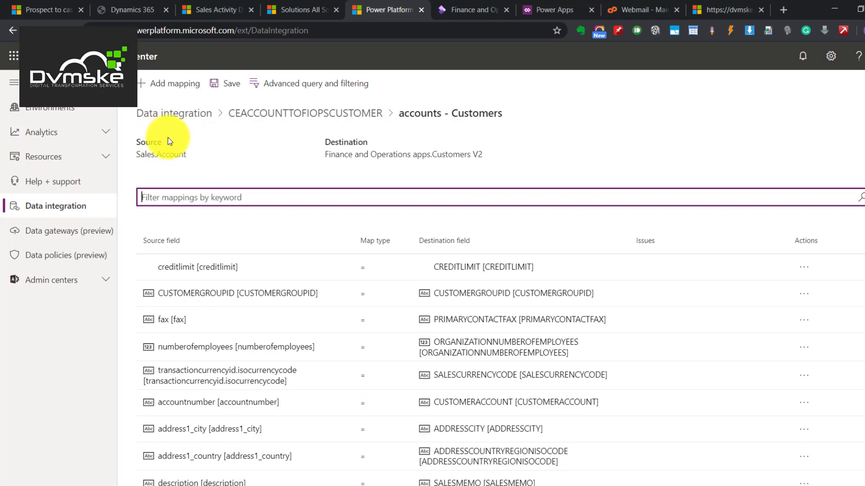
left_click(233, 116)
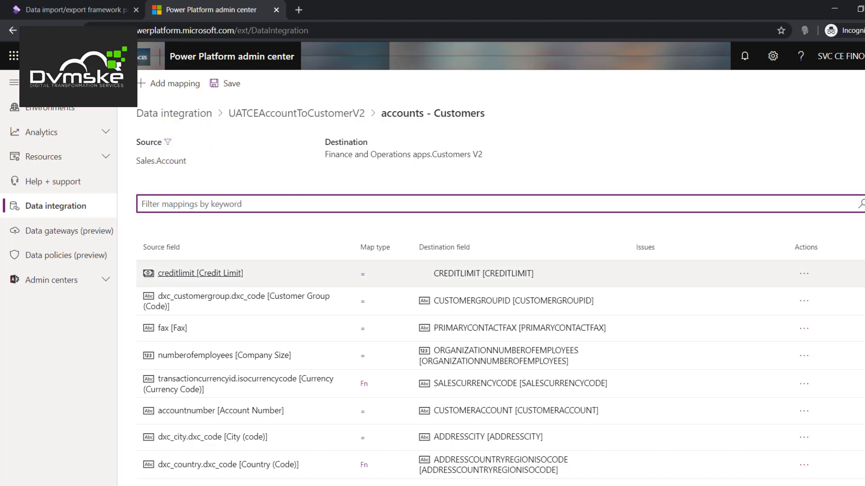
- Examine the project list on the older admin center's Data integration page and return to FINOPSITEMTOCEPRODUCT in the Power Platform admin center
left_click(82, 466)
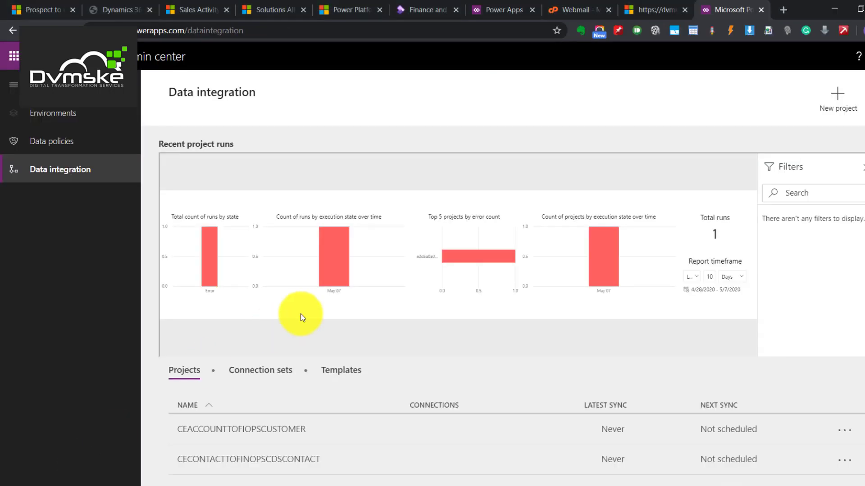
scroll(345, 407, "down", 1)
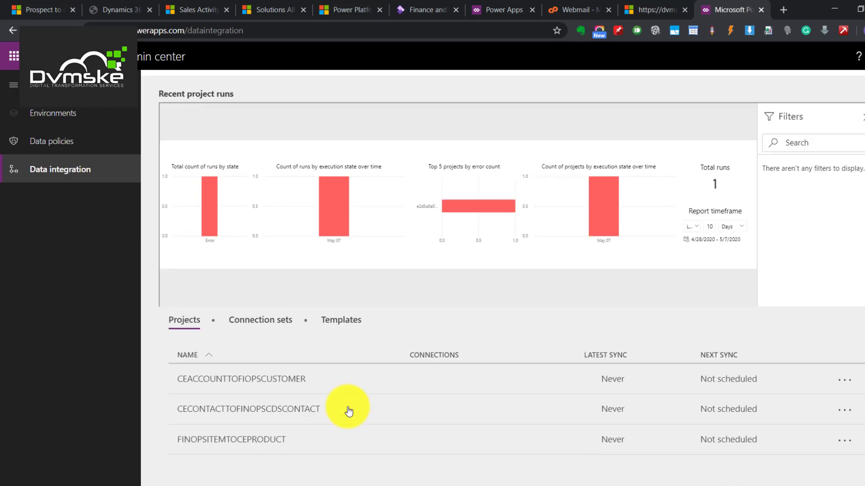
left_click(506, 5)
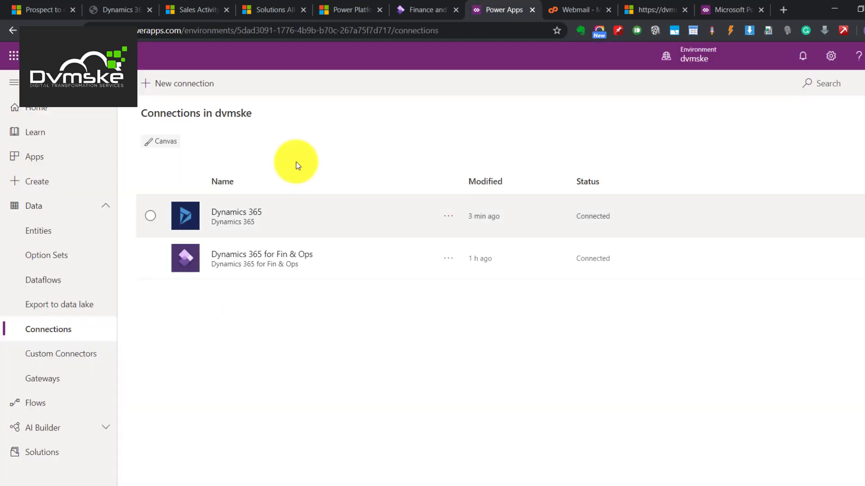
left_click(347, 6)
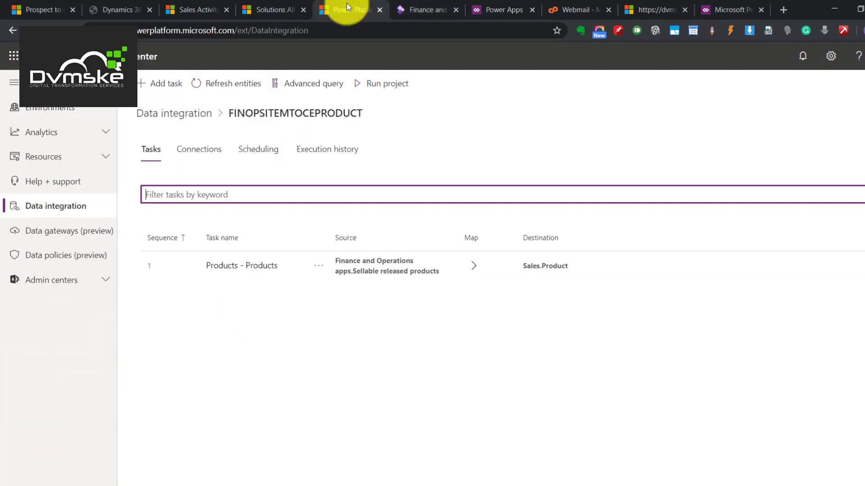
- Open the Products - Products mapping of FINOPSITEMTOCEPRODUCT and check its source for a filter option
left_click(473, 271)
left_click(473, 270)
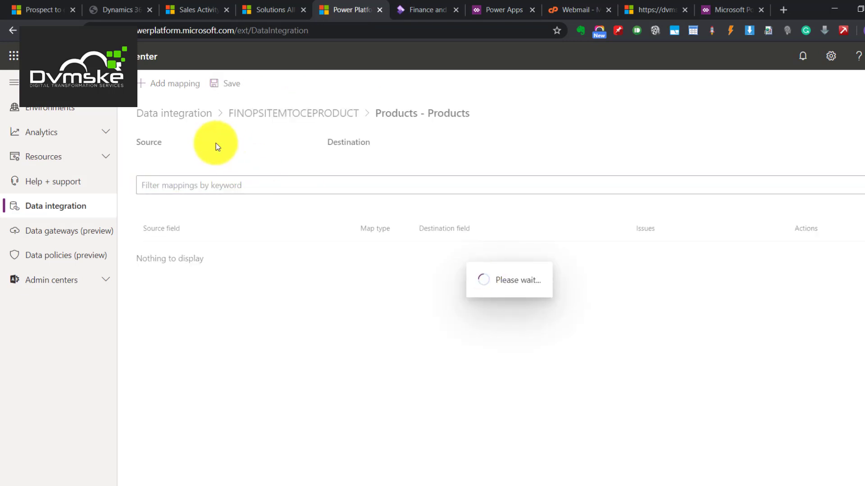
left_click(168, 142)
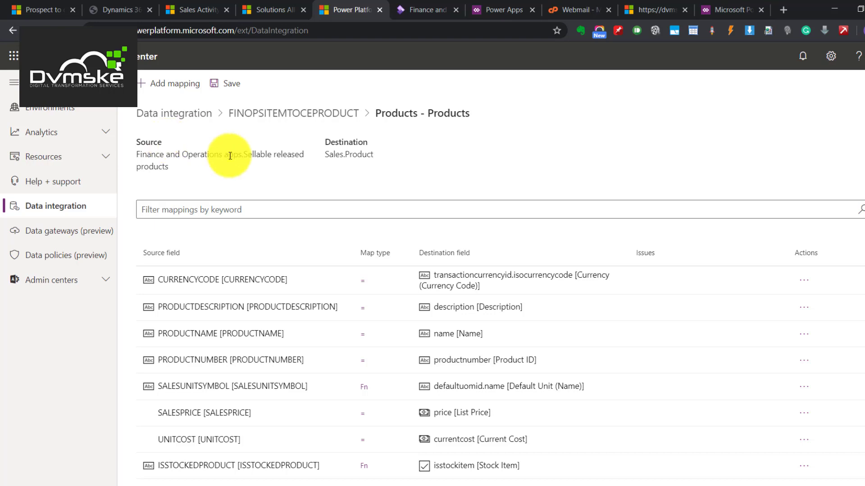
- Examine the dxc_syncstatus source filter query of UATCEAccountToCustomerV2's accounts - Customers mapping, close it without changes and return to the Products - Products mapping
mouse_move(87, 484)
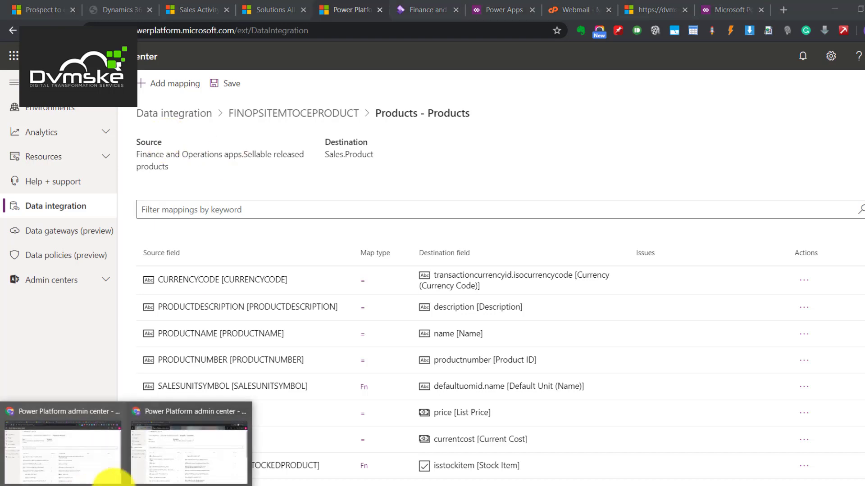
left_click(192, 466)
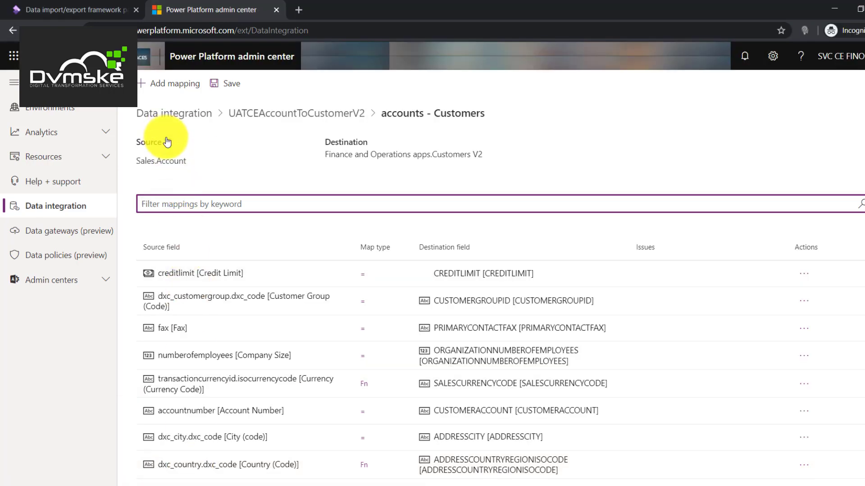
left_click(167, 142)
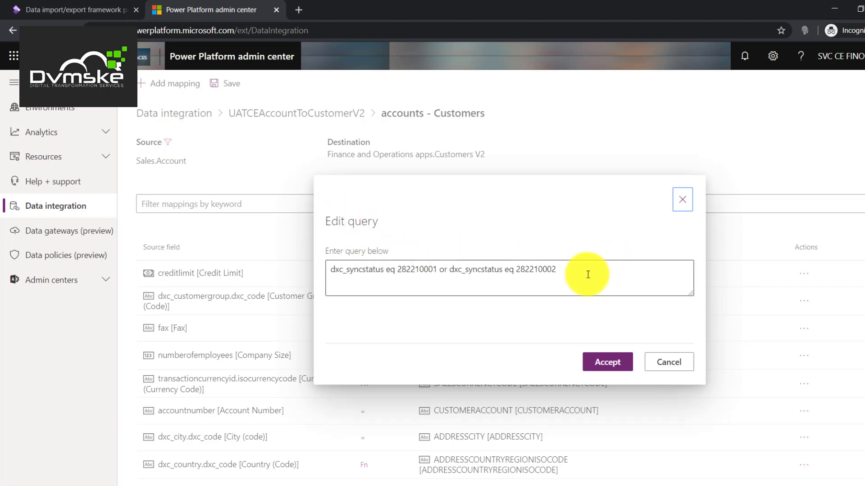
left_click_drag(586, 275, 299, 253)
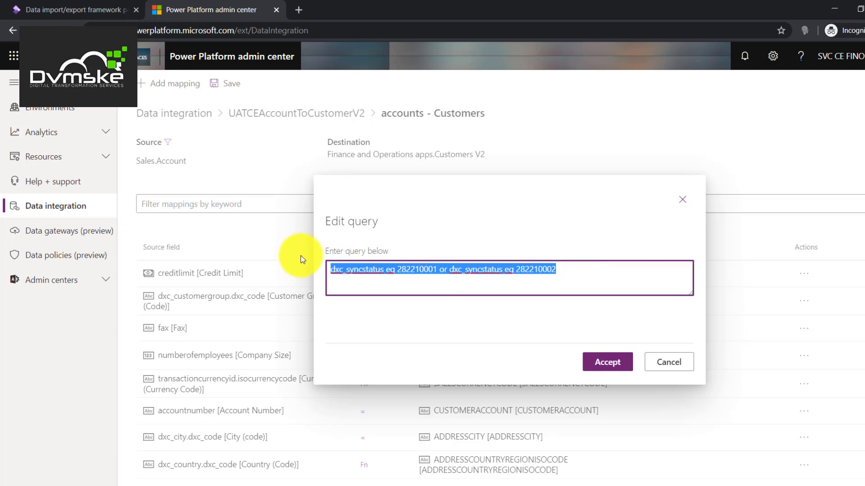
left_click(373, 270)
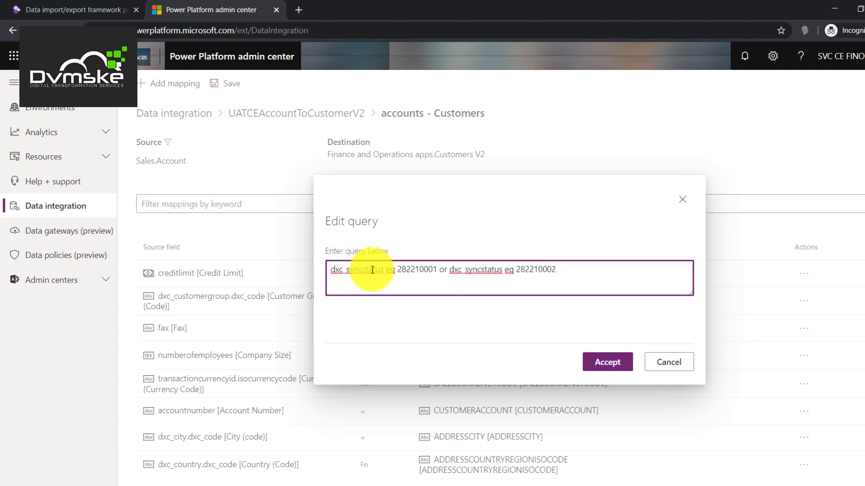
double_click(417, 270)
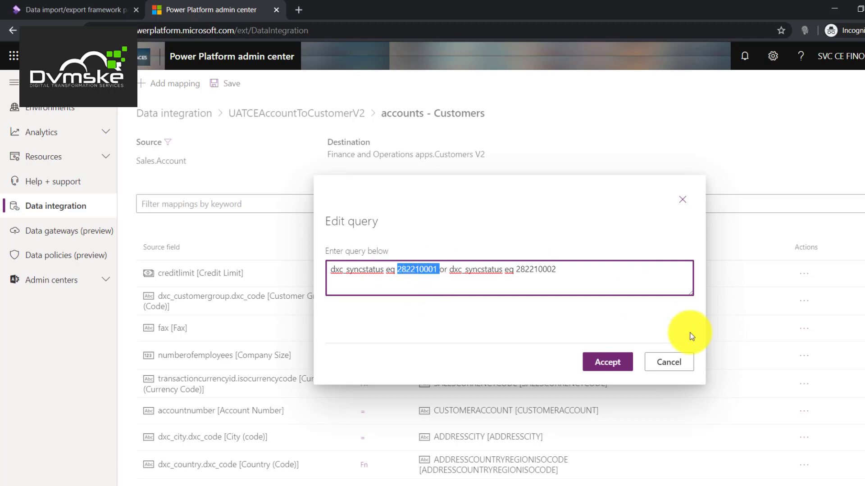
left_click(671, 365)
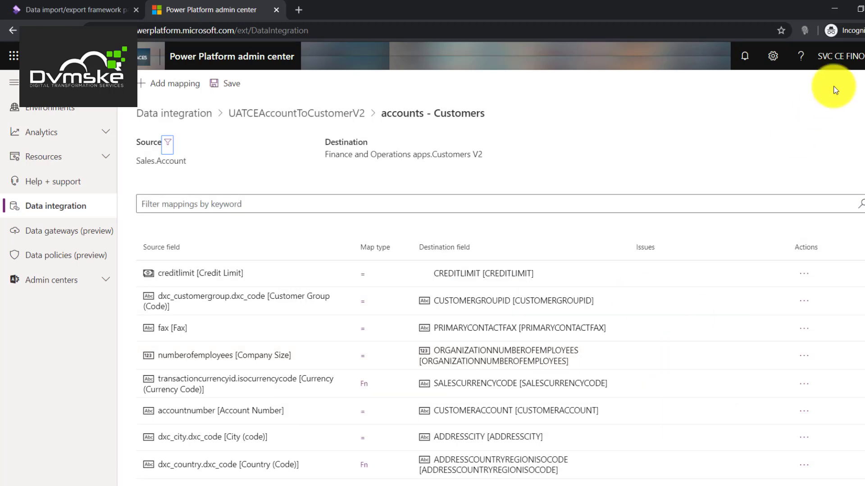
left_click(831, 13)
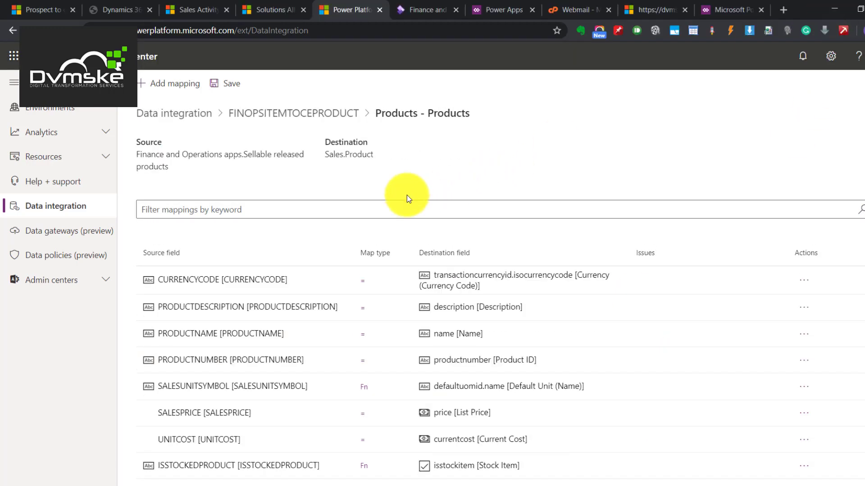